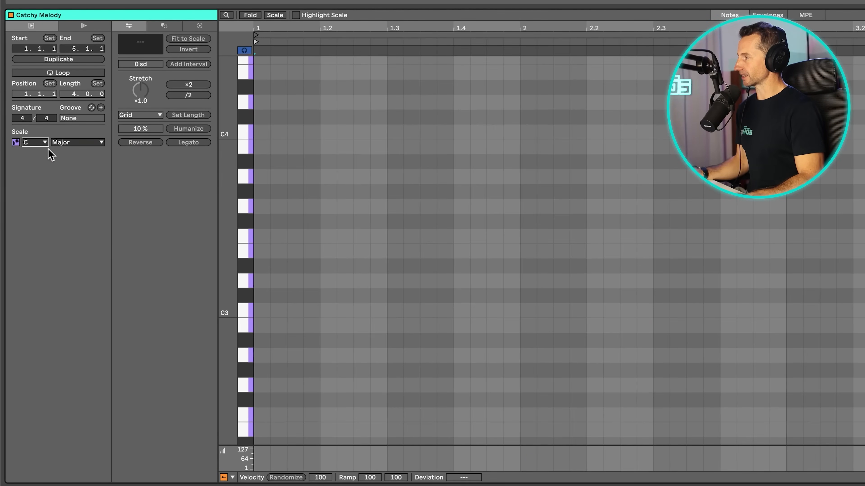
Set the Catchy Melody clip's scale to A Minor and limit the piano roll to notes in that scale.
left_click(40, 142)
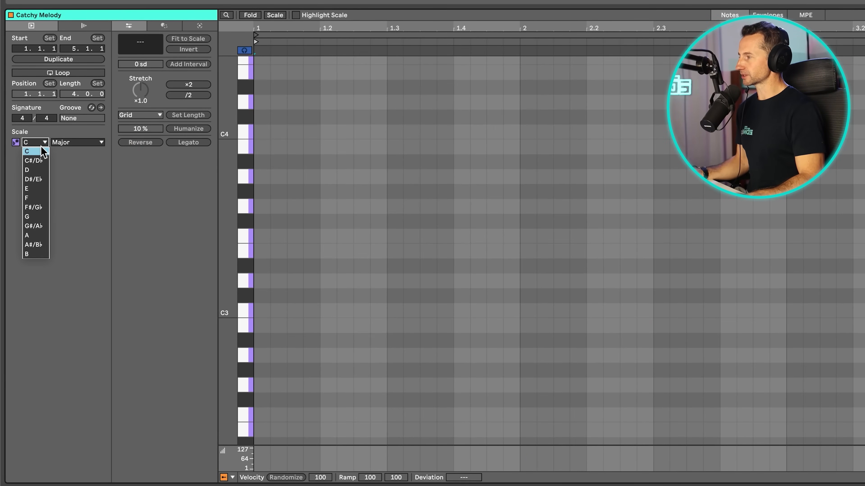
left_click(27, 236)
left_click(78, 143)
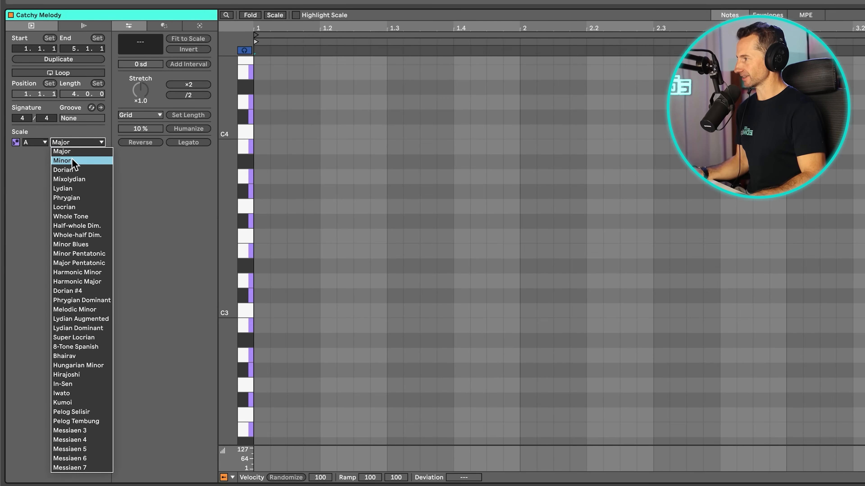
left_click(72, 161)
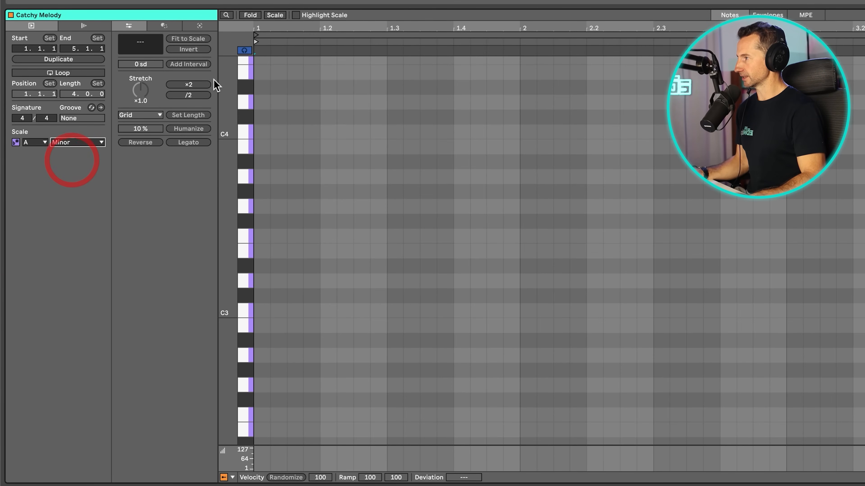
left_click(277, 19)
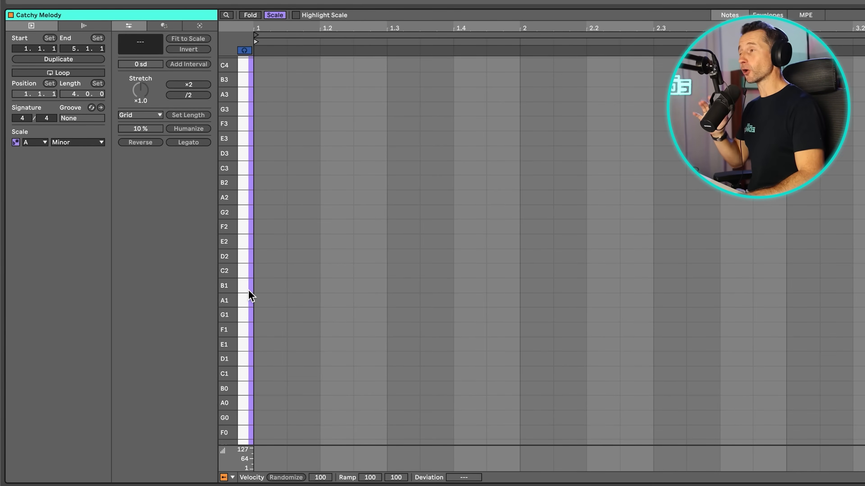
Add two consecutive A1 notes, the first from 1.1.1 to 1.4.3 and the second from 1.4.3 to 3.1.1.
double_click(268, 302)
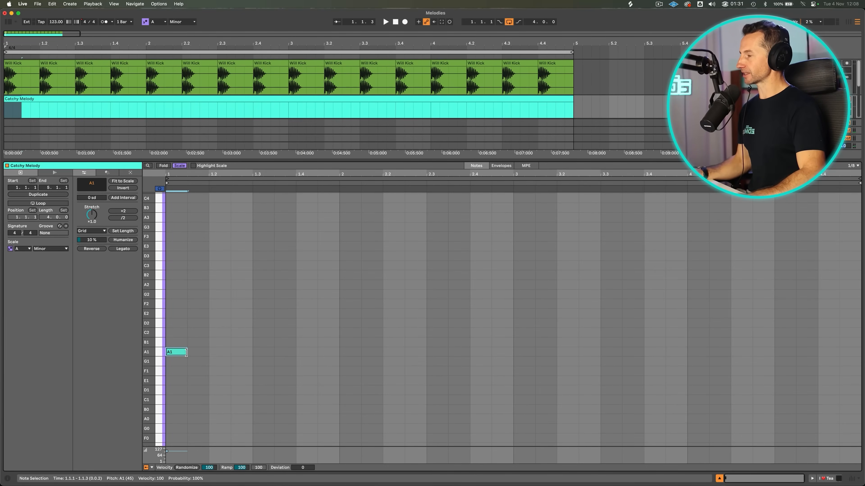
left_click_drag(186, 352, 317, 352)
key("p")
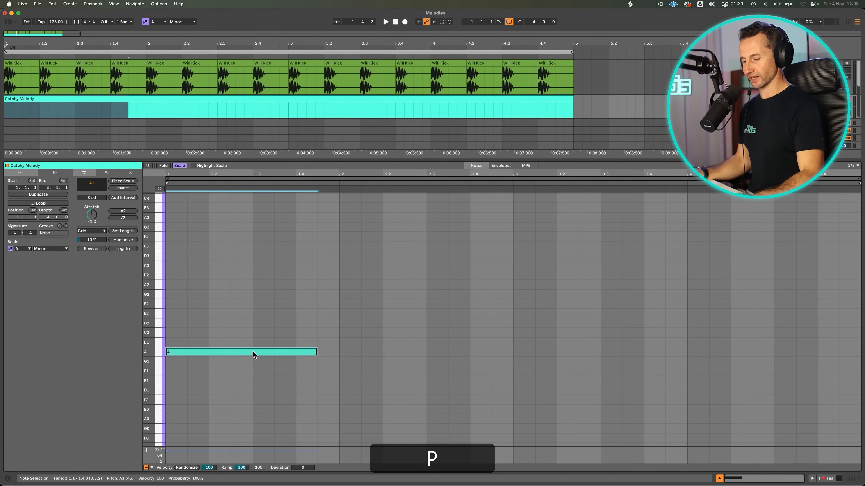
left_click_drag(253, 351, 409, 352)
left_click_drag(468, 352, 513, 352)
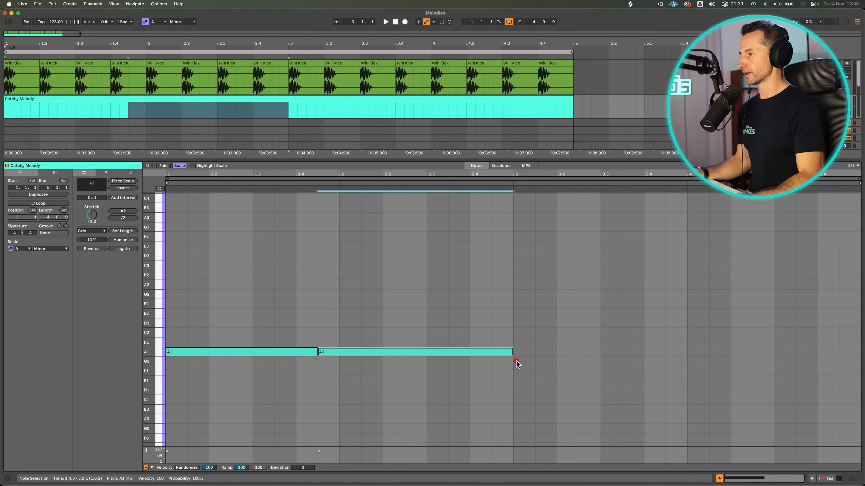
Play back the two A1 notes and duplicate them across bars 3 and 4.
key("space")
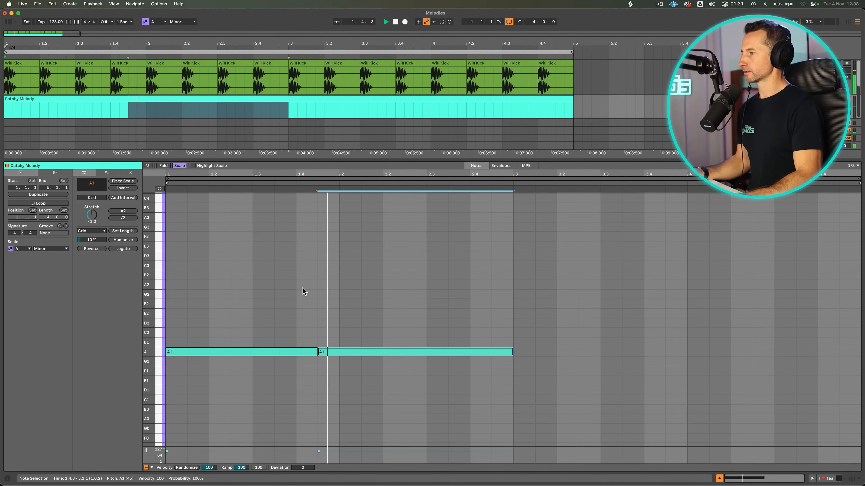
key("space")
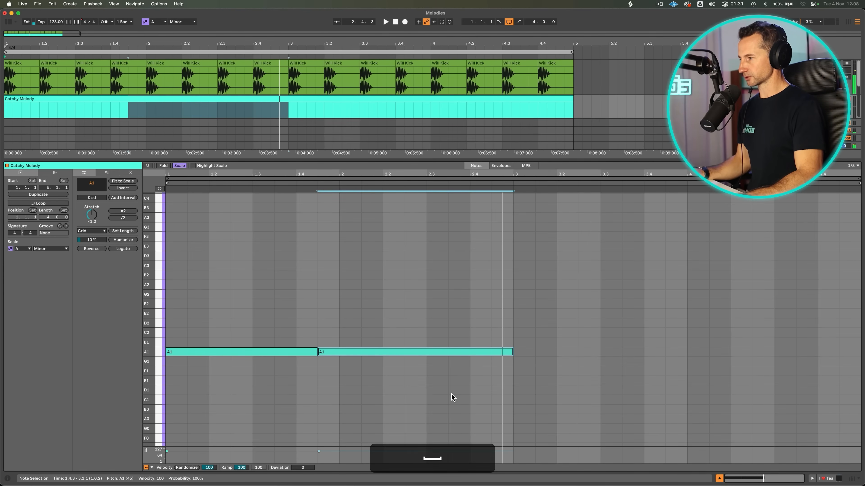
left_click_drag(451, 399, 309, 336)
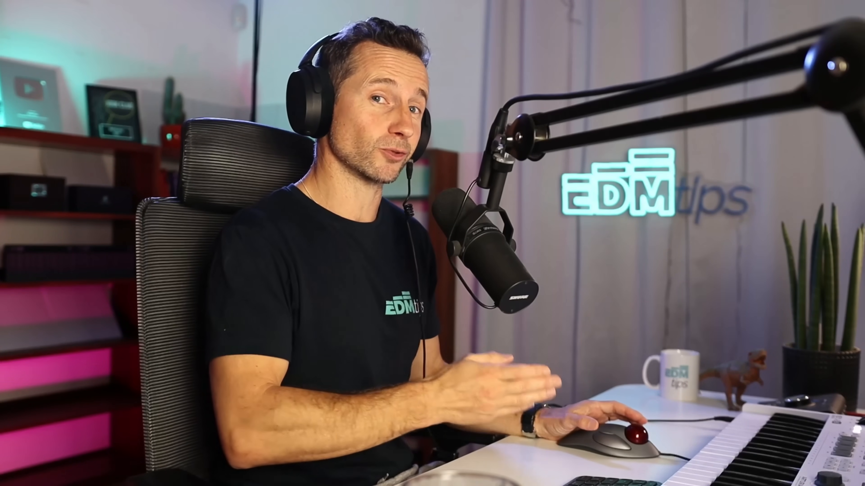
Transpose the first bass note to F1, the third to G1 and the fourth to D1.
key("p")
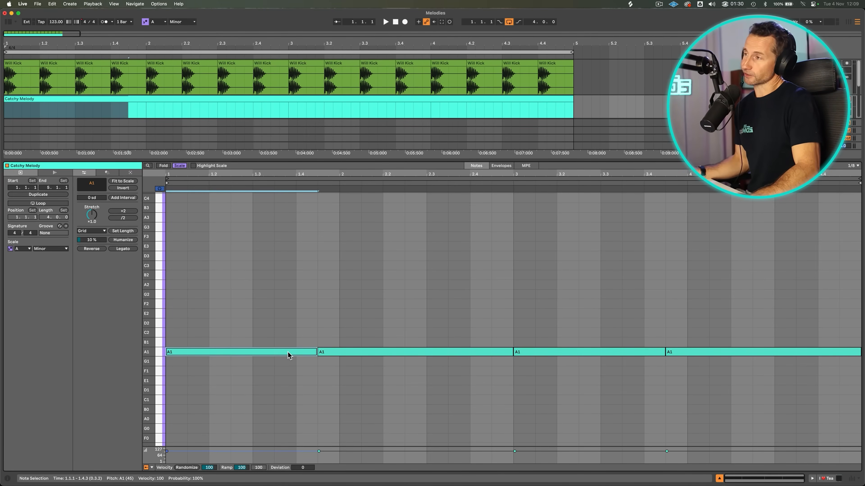
key("Down")
key("Down")
left_click(334, 353)
left_click(538, 352)
key("Down")
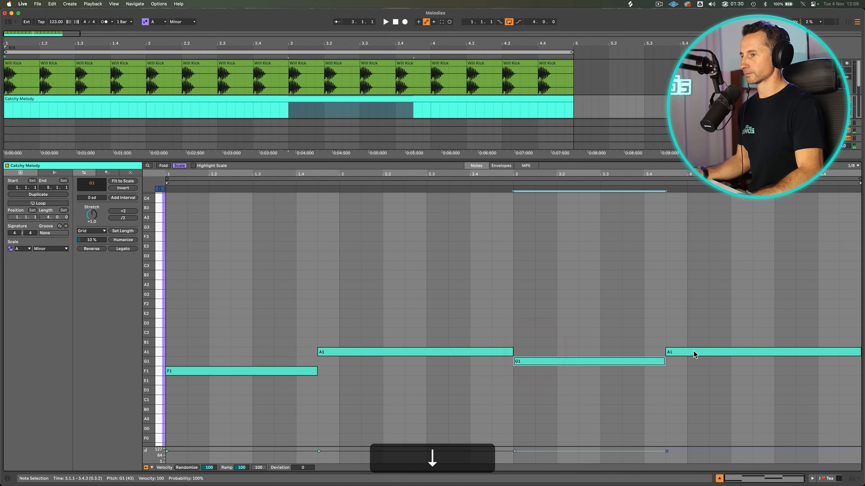
left_click(696, 353)
key("Down")
key("Down")
key("Down")
key("Down")
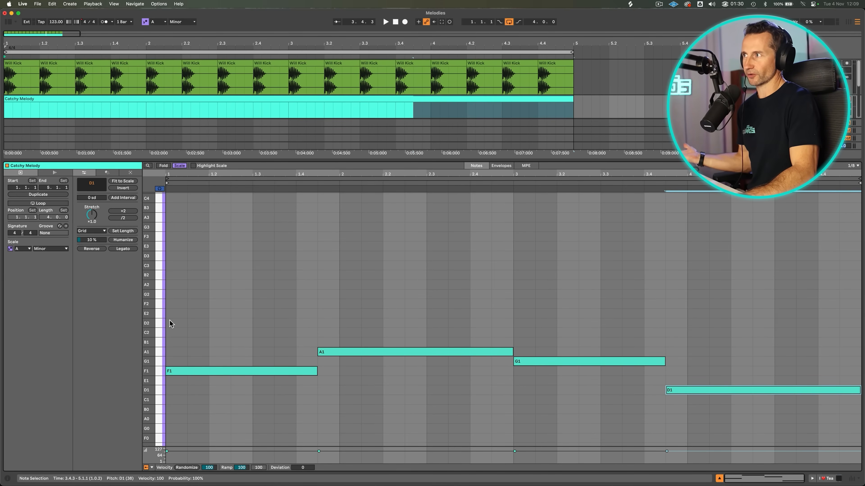
Play back the four-note bass line with the kick.
key("space")
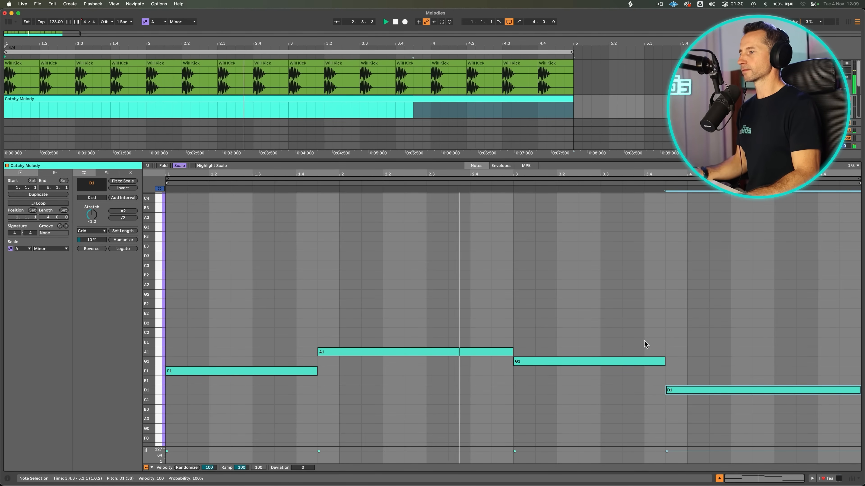
left_click(679, 348)
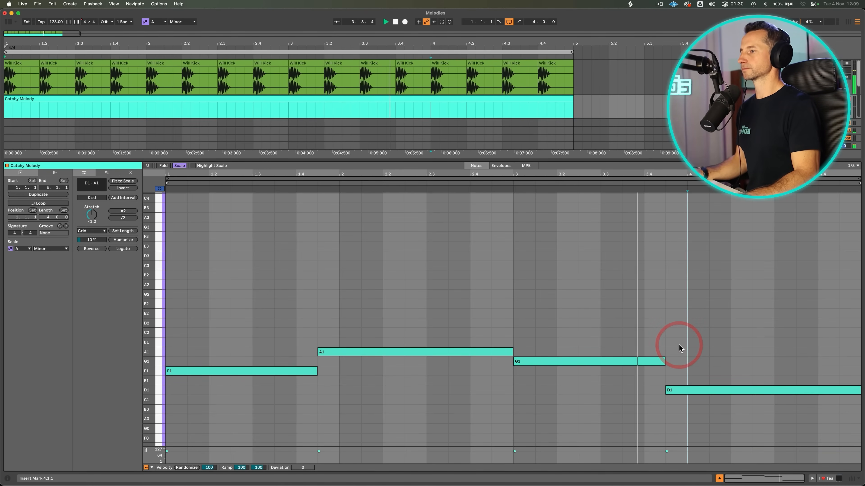
key("space")
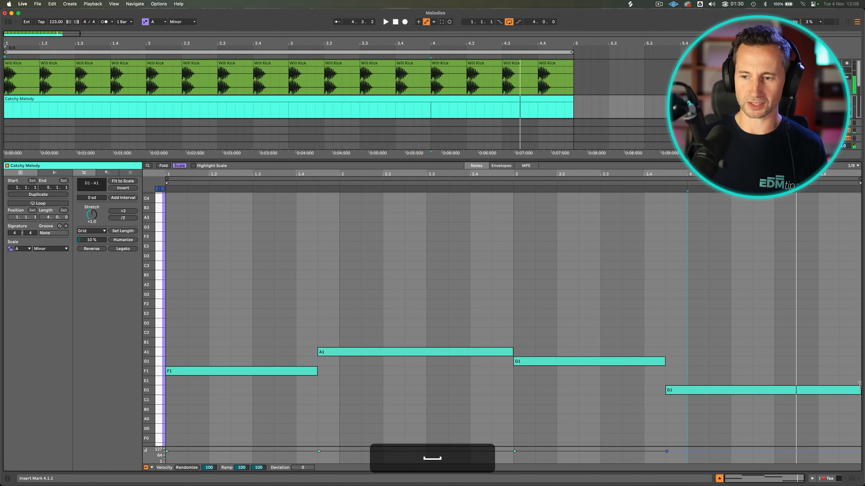
Shorten the D1 note to end at 4.3.3 and add an E1 note filling the rest of bar 4.
left_click(856, 390)
left_click_drag(856, 390, 794, 388)
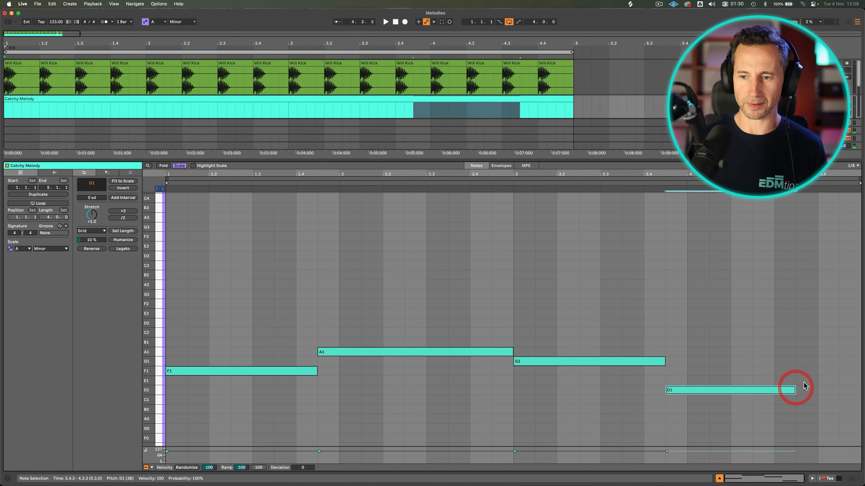
double_click(804, 383)
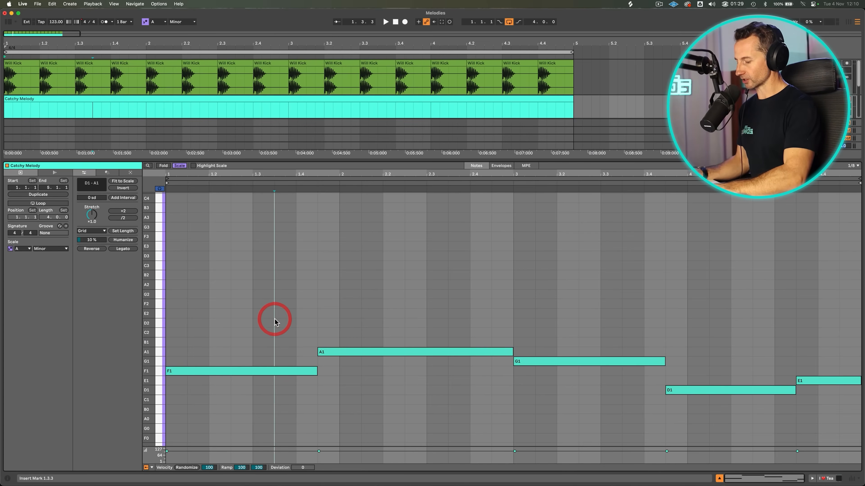
Duplicate the entire bass line and transpose the copy one octave above the original.
key("super+a")
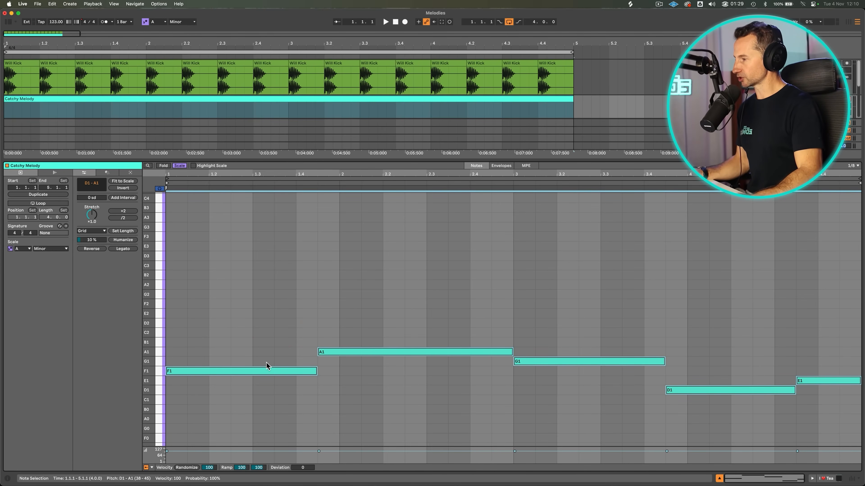
left_click_drag(262, 371, 263, 362)
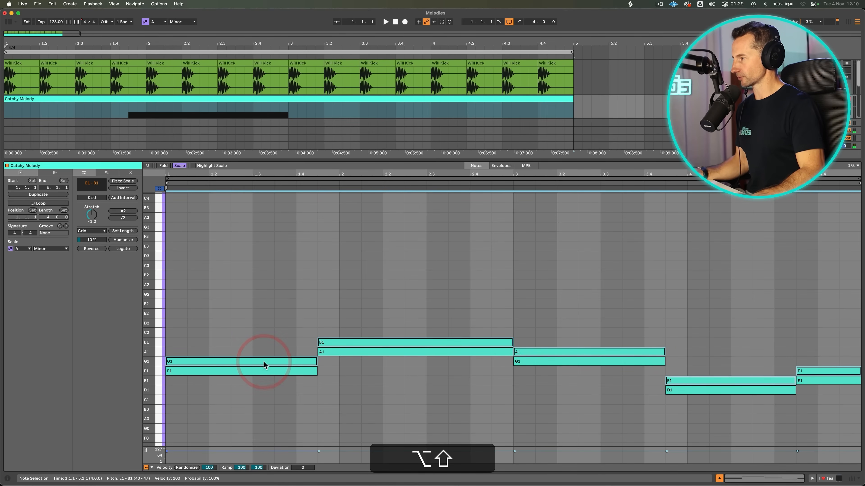
key("shift+Up")
key("Down")
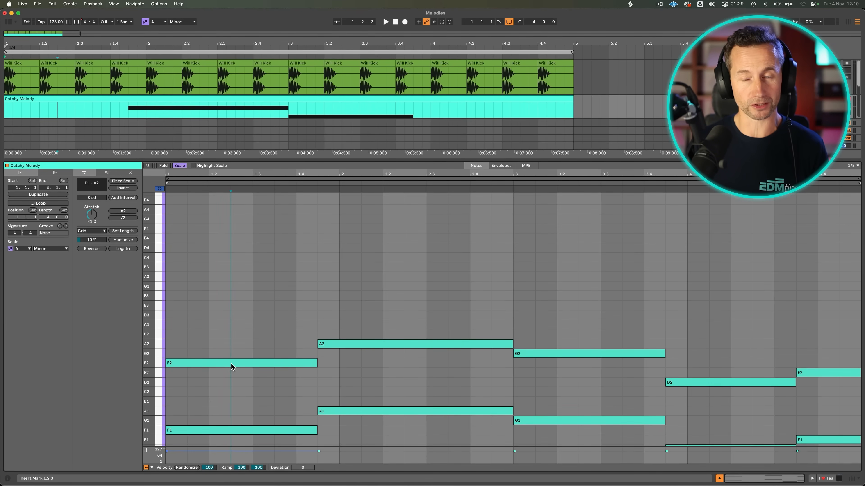
Build the first chord by copying the F2 note upward to A2, C3 and E3.
key("p")
left_click_drag(232, 366, 245, 309)
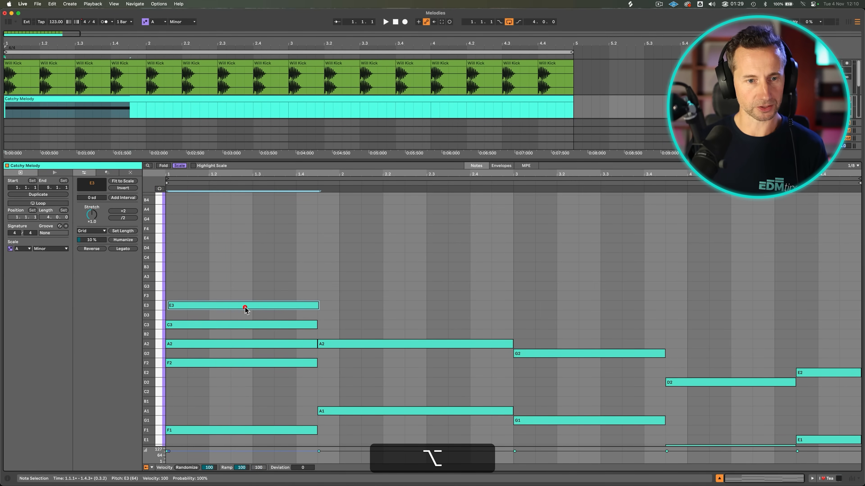
left_click_drag(237, 377, 228, 295)
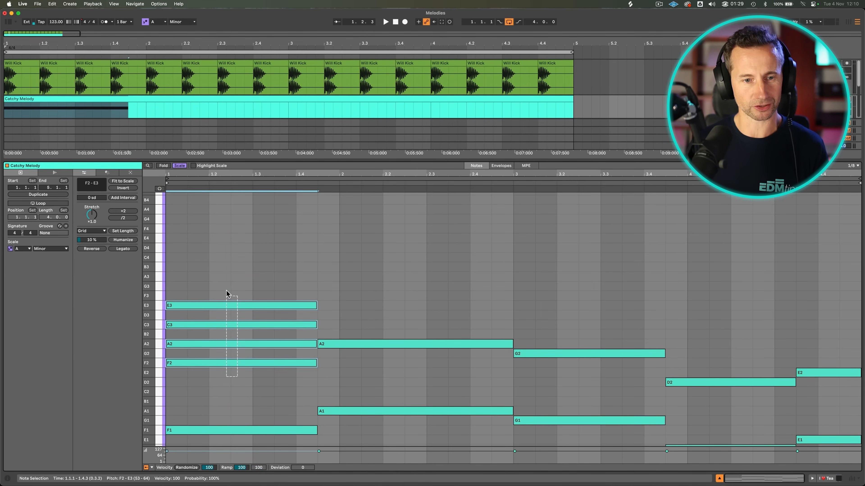
left_click(238, 363)
Stack copied notes above A2 (C3, E3, G3), G2 (B2, D3, F3), D2 (F2, A2, C3) and E2 (G2, B2, D3).
left_click(331, 340)
left_click_drag(331, 340, 334, 307)
left_click_drag(335, 307, 334, 288)
left_click_drag(566, 353, 566, 334)
left_click_drag(565, 335, 566, 316)
left_click_drag(565, 316, 566, 297)
left_click_drag(749, 382, 749, 363)
left_click_drag(749, 363, 751, 344)
left_click_drag(752, 344, 748, 318)
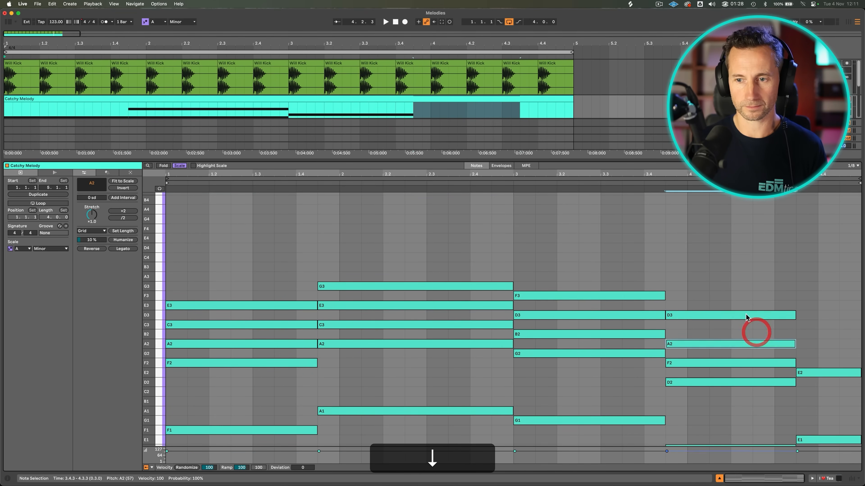
Play back the full seventh-chord progression with the bass line.
key("space")
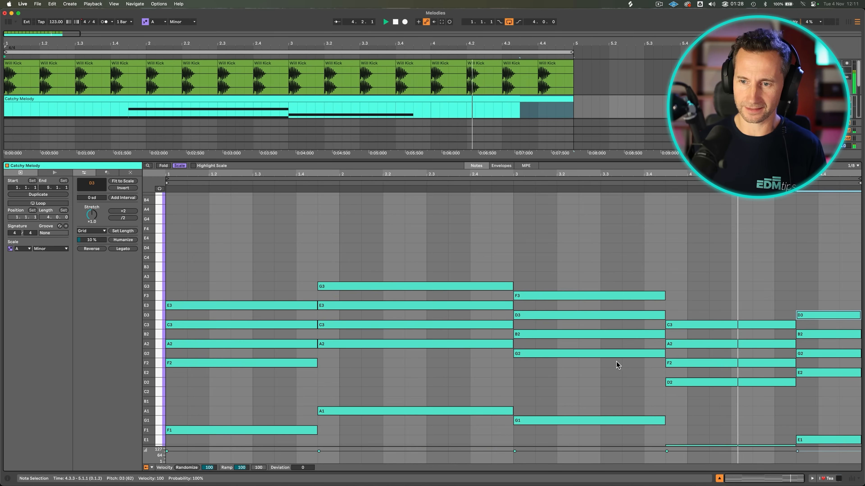
left_click(544, 391)
key("space")
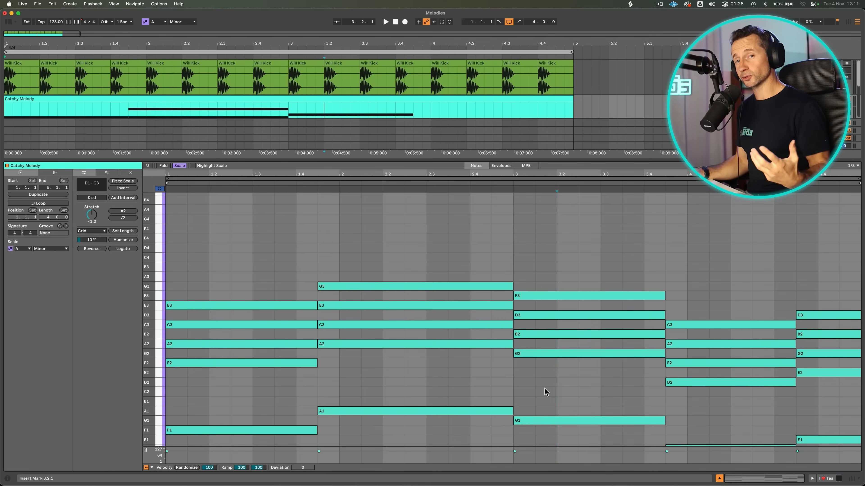
Raise the third chord's top note from F3 to G3 and play back the progression.
left_click(556, 278)
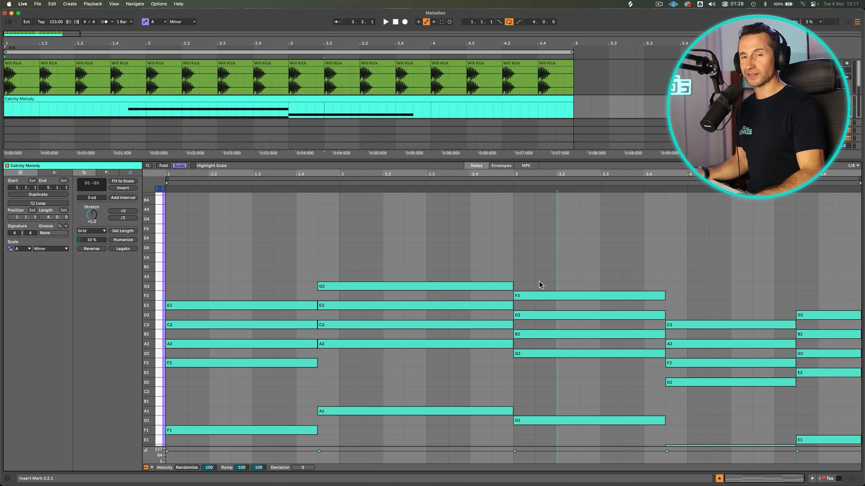
left_click(534, 297)
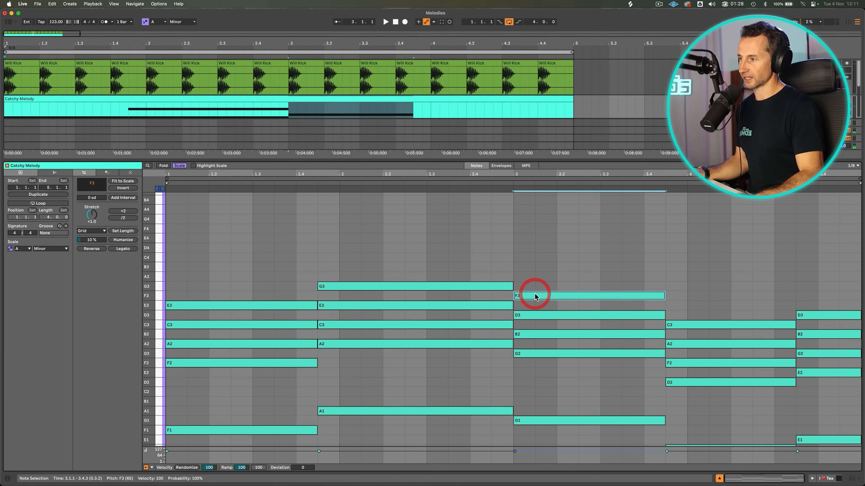
key("Up")
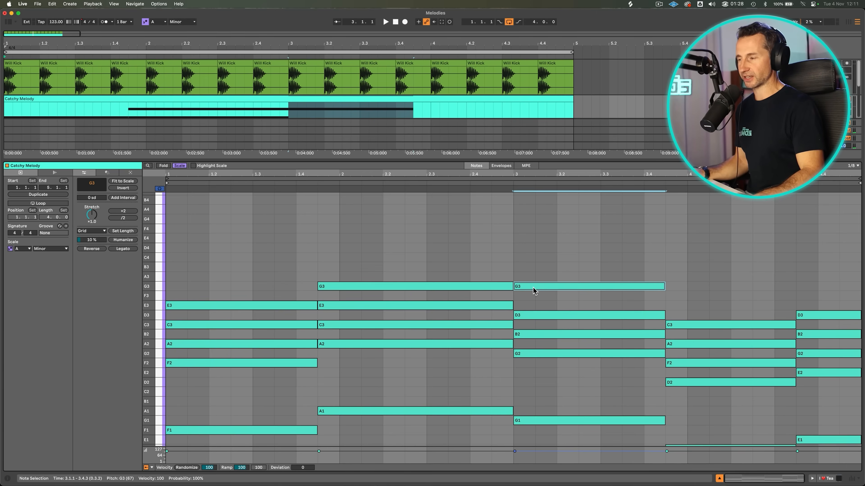
key("space")
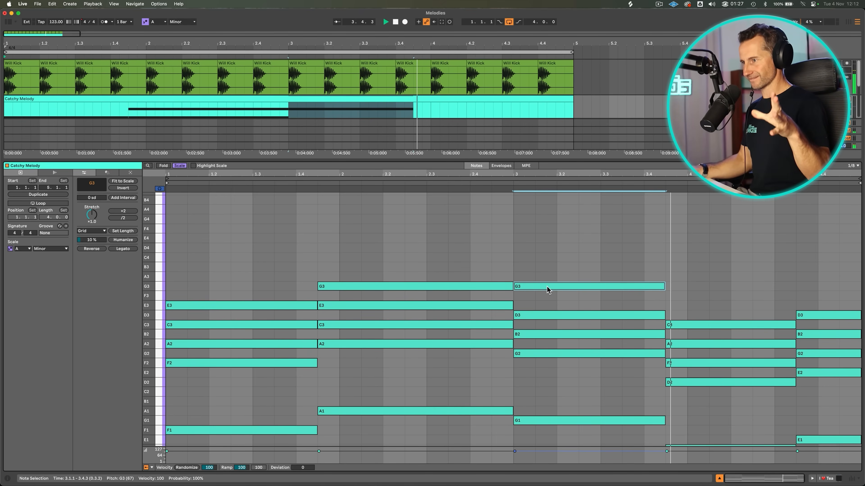
key("space")
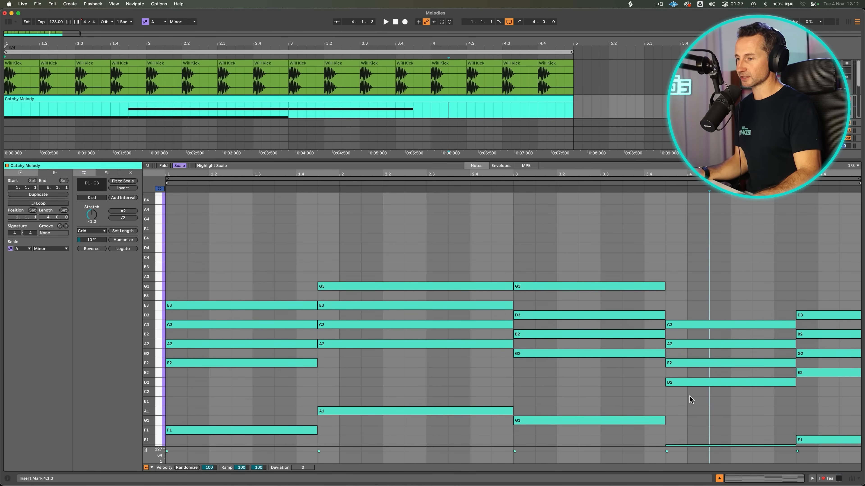
Move the fourth chord's two lowest notes, D2 and F2, up one octave to D3 and F3.
left_click_drag(689, 396, 691, 318)
left_click(680, 277)
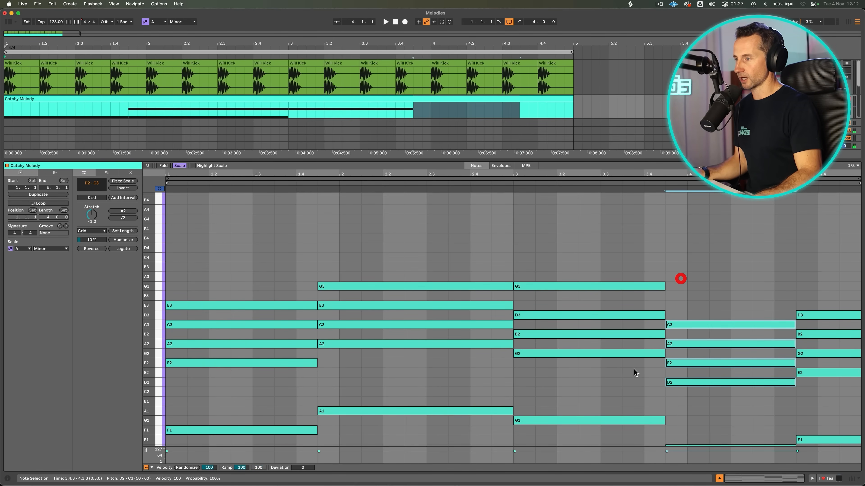
left_click(630, 382)
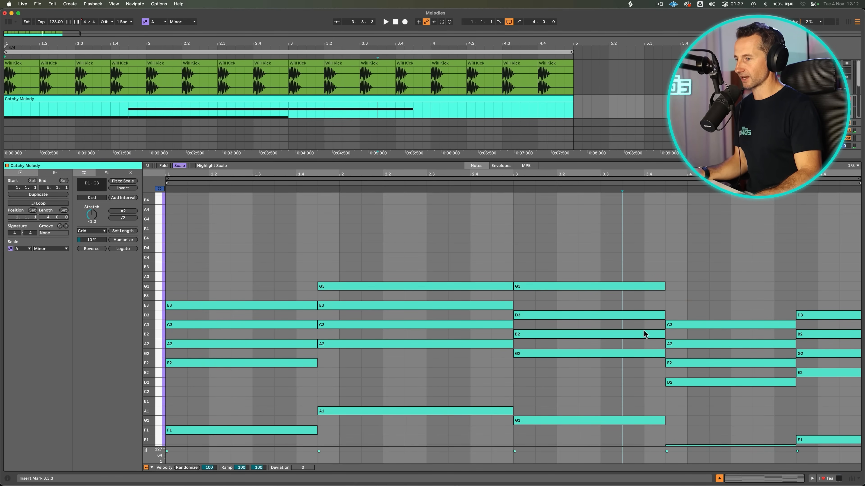
left_click_drag(691, 396, 691, 357)
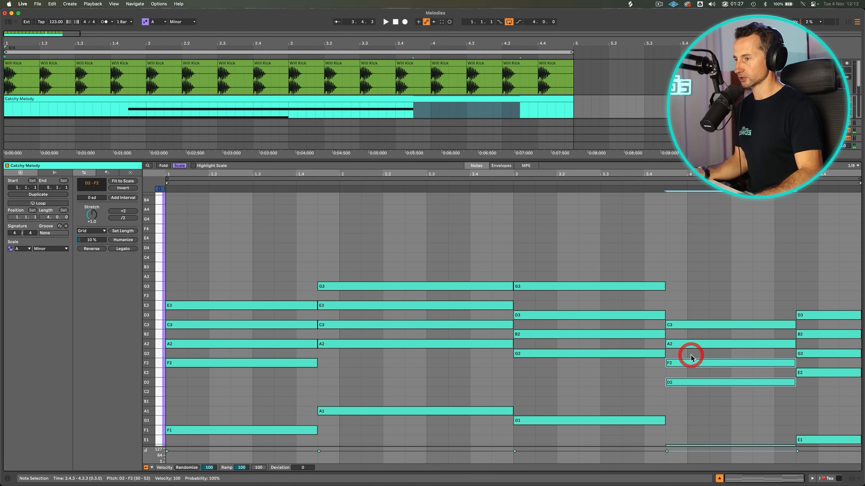
key("shift+Up")
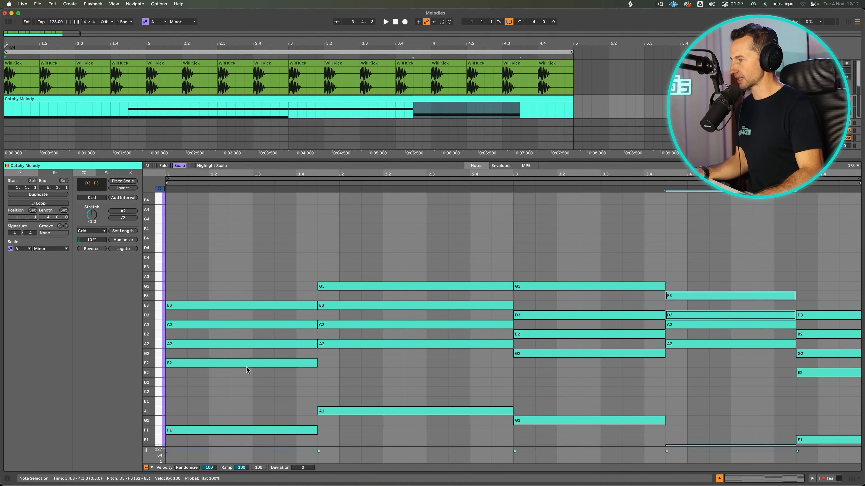
Raise the first chord's F2 to F3 and the last chord's E2 to E3, and play back the progression.
left_click(246, 366)
key("shift+Up")
left_click(826, 372)
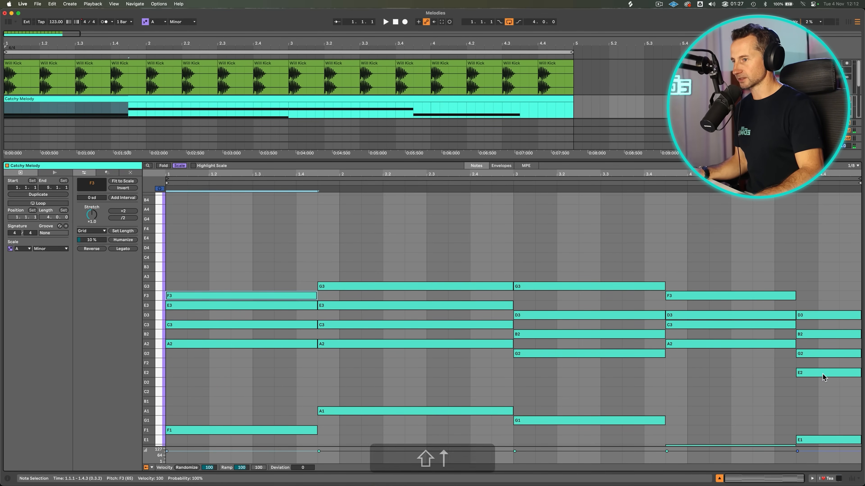
key("shift+Up")
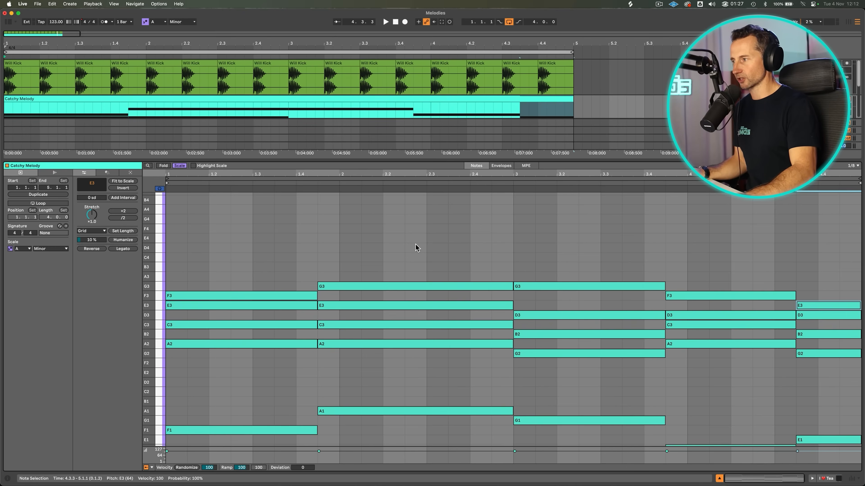
key("space")
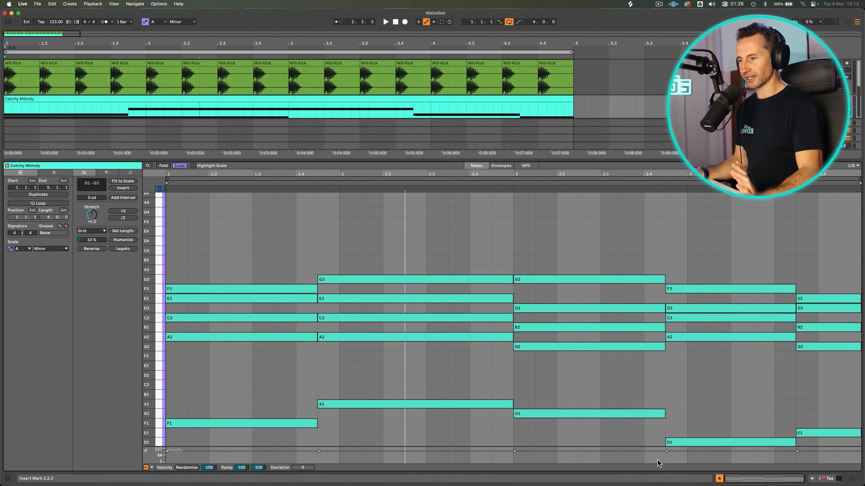
Add A4 melody notes above the chords to form a rhythm, place the first bar's fourth note on 1.4, and play it back.
scroll(235, 331, "up", 5)
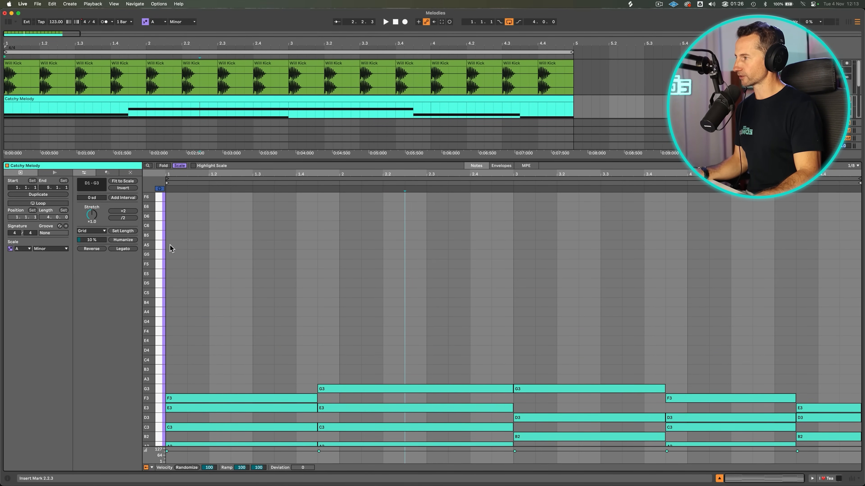
double_click(170, 245)
key("shift+Down")
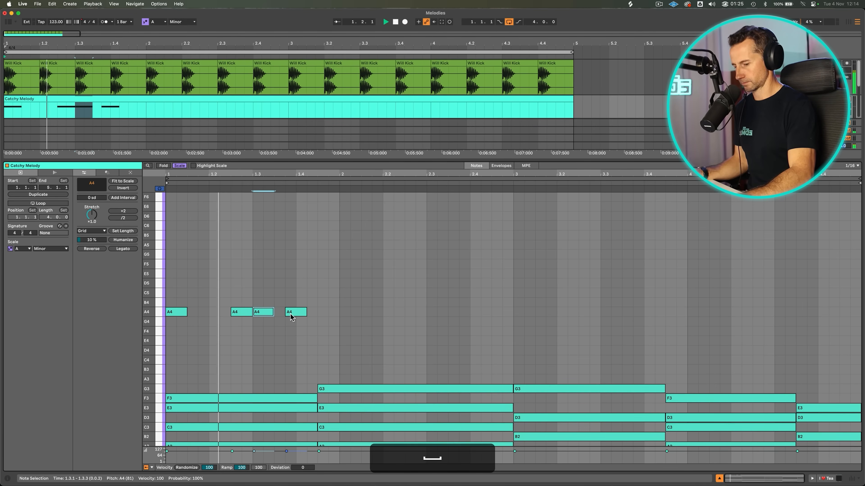
left_click_drag(295, 311, 294, 320)
key("Right")
key("Up")
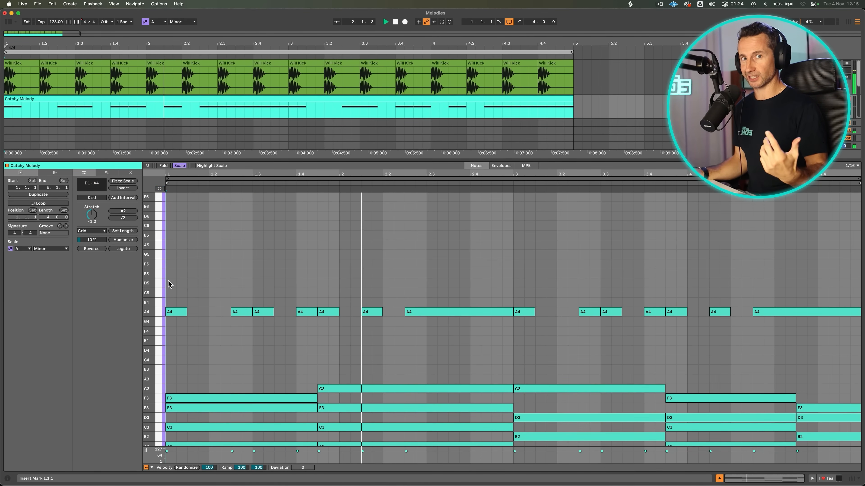
key("space")
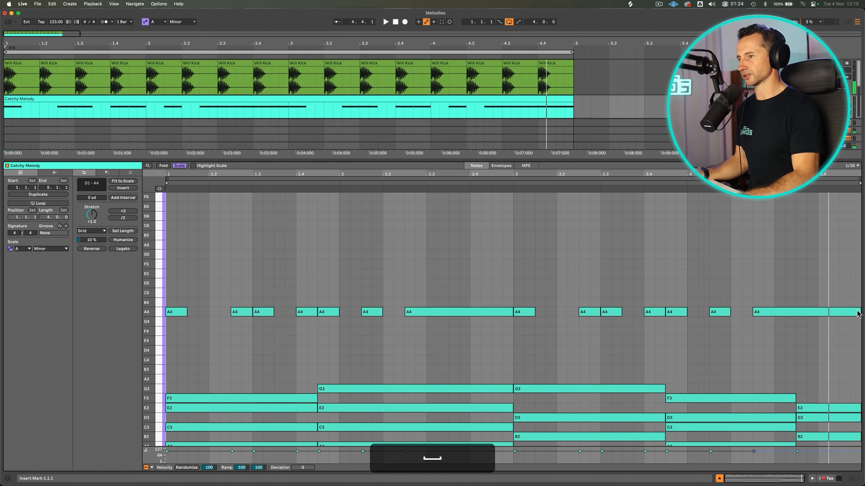
End the last long A4 note at 4.3.3 and add another A4 from there to the clip's end.
mouse_move(860, 312)
left_mouse_down()
mouse_move(798, 309)
mouse_move(858, 312)
left_mouse_up()
double_click(800, 312)
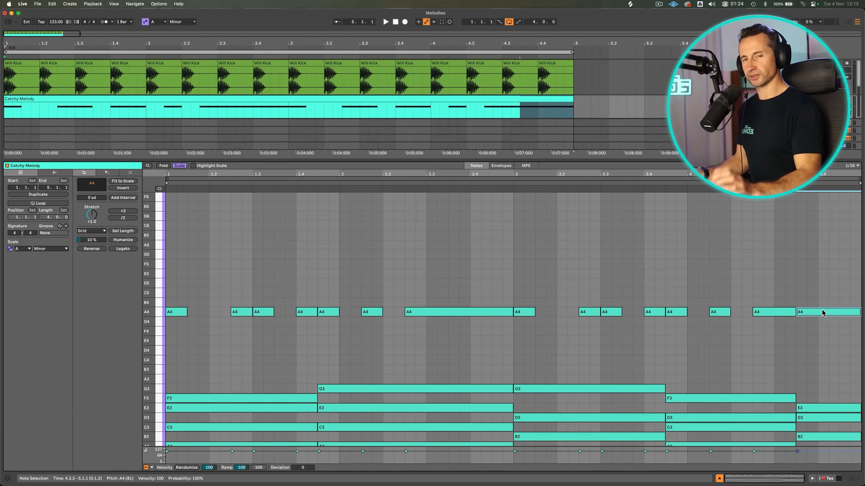
key("p")
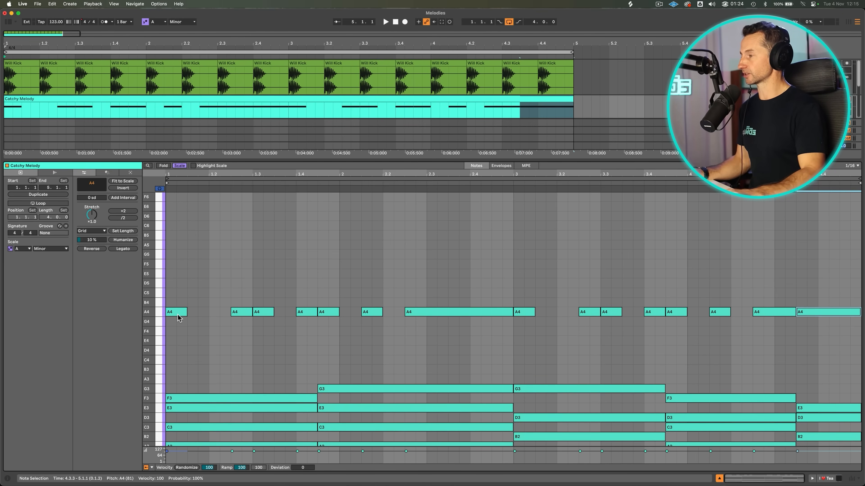
Raise the first melody note to E5 and the second to B4.
left_click(178, 315)
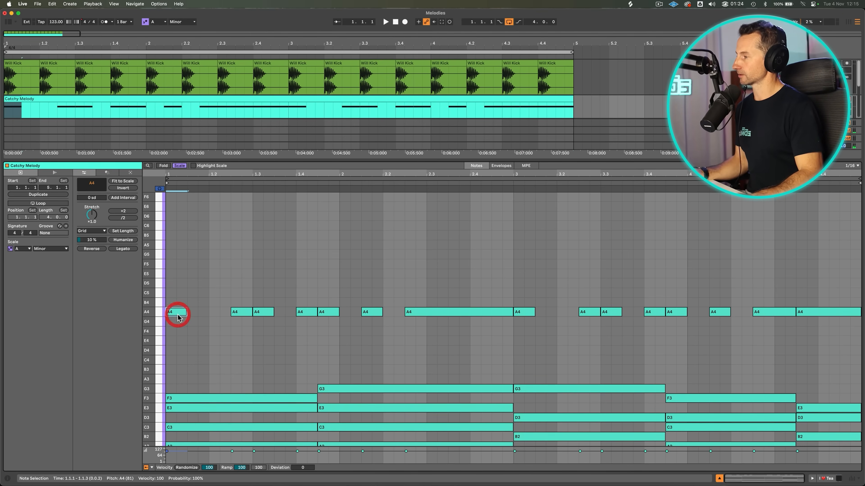
key("Up")
left_click(182, 291)
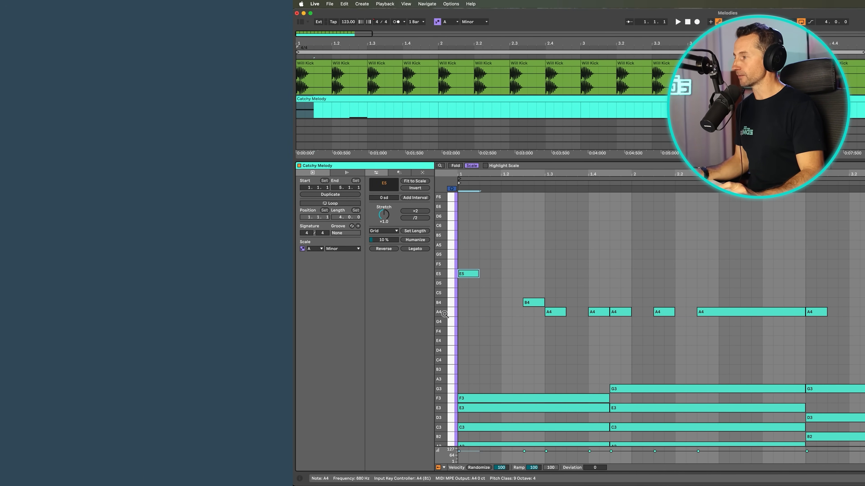
Audition the strong scale notes A4, C5 and E5 on the piano roll's keys.
left_click(450, 313)
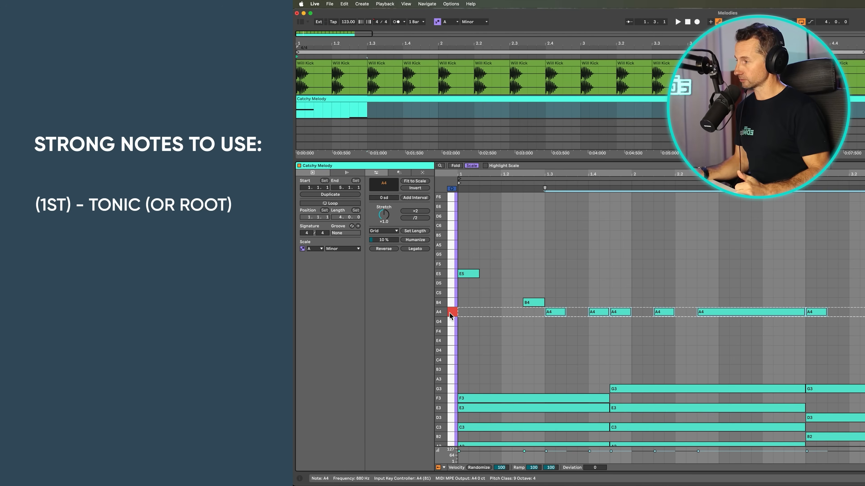
left_click(451, 293)
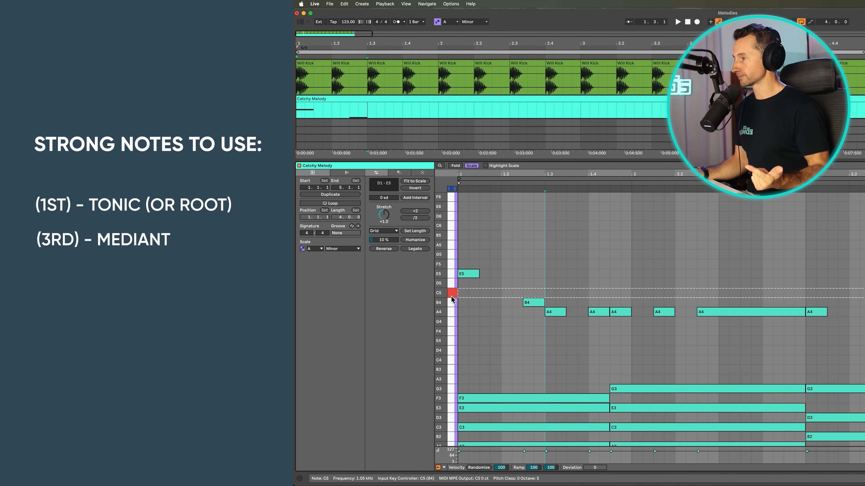
left_click(452, 276)
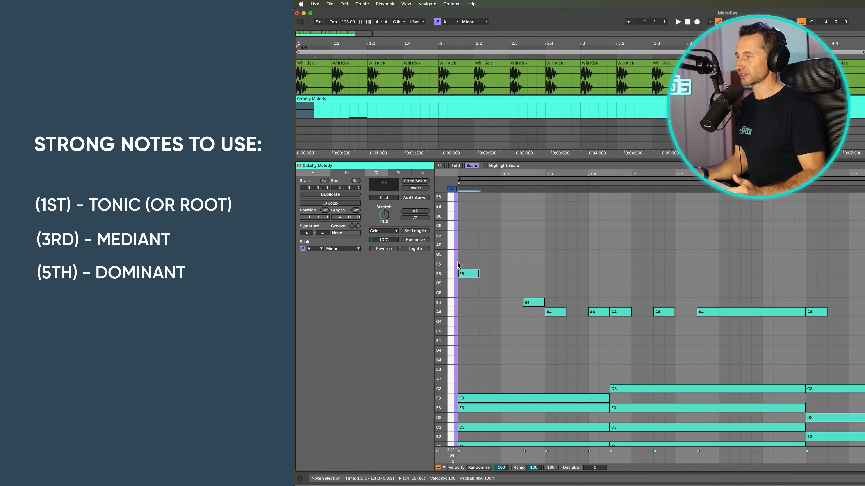
Try the first melody note at G5 and audition B4, the scale's second.
key("Up")
key("Up")
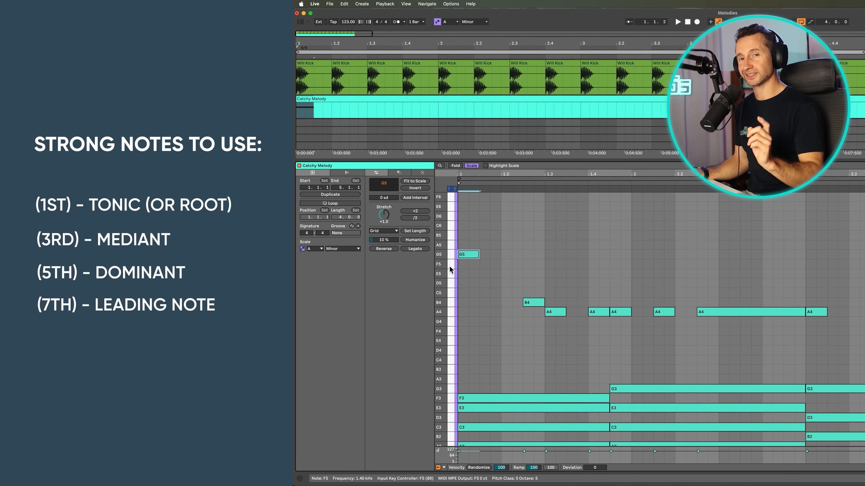
left_click(454, 305)
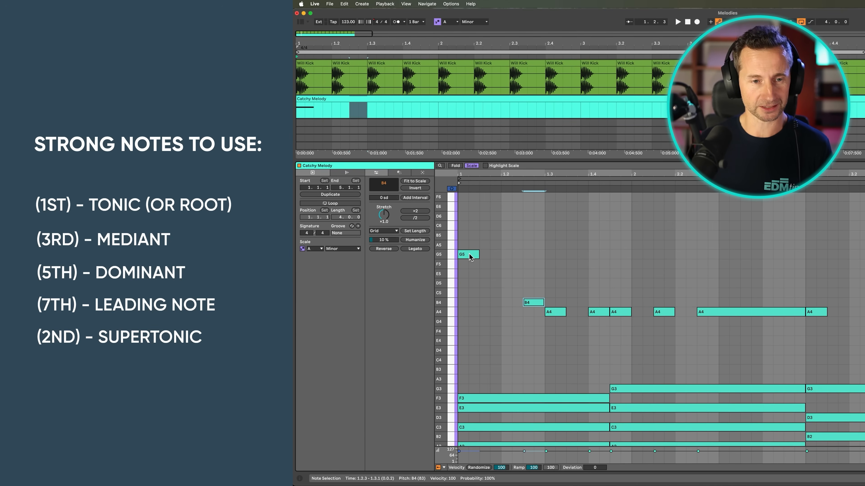
Play back the melody and change bar 3's first four melody notes to D5, C5, B4 and G4.
key("space")
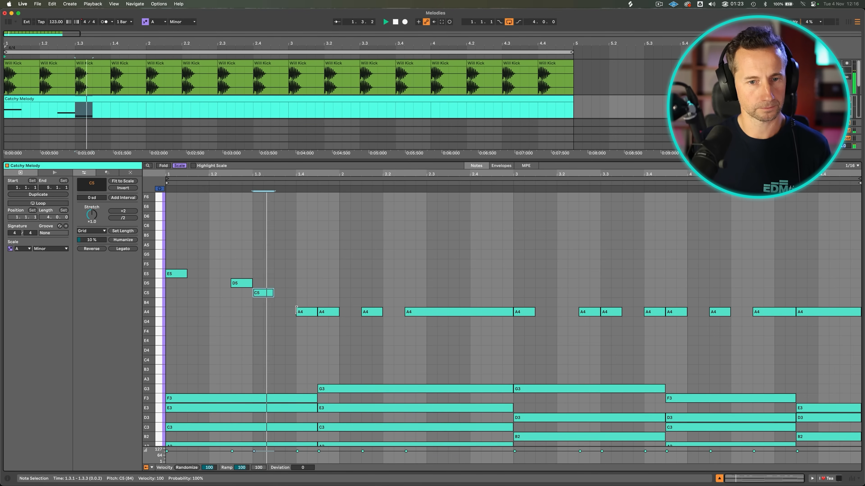
left_click(521, 312)
key("Up")
key("Up")
key("Up")
left_click(587, 313)
key("Up")
key("Up")
left_click(608, 312)
key("Up")
left_click(654, 312)
key("Down")
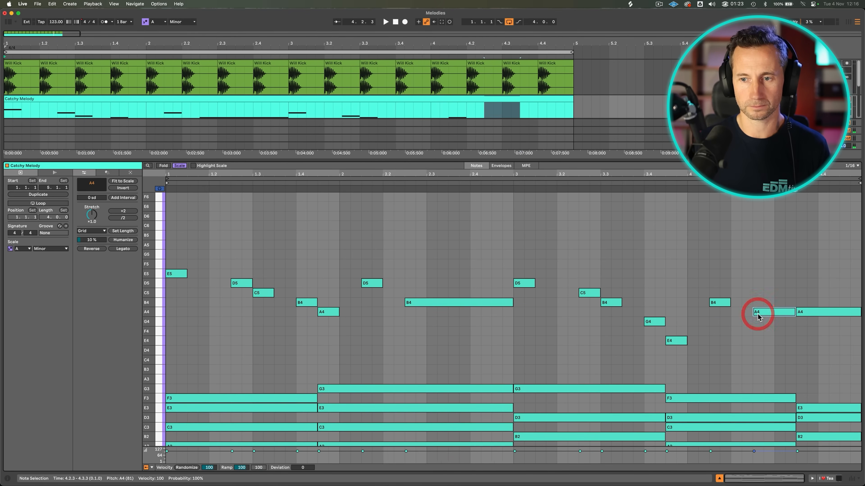
left_click(429, 250)
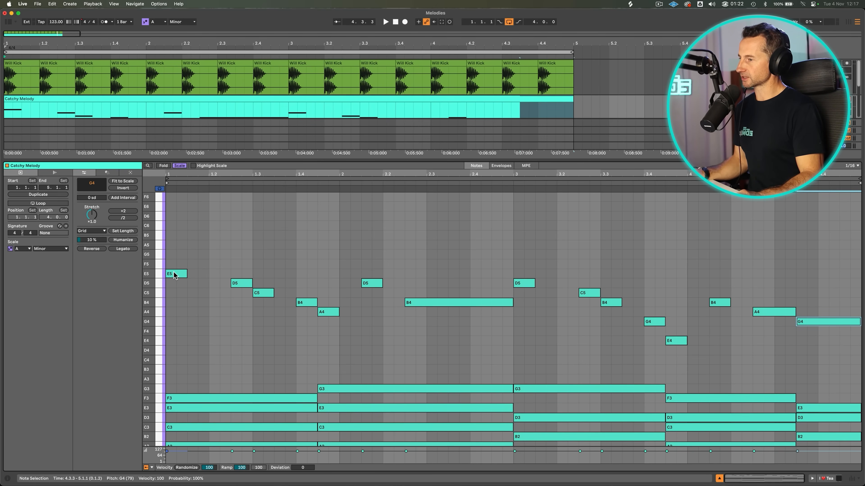
Compare the contour of bar 1's opening melody phrase with the matching phrase in bar 3.
left_click(171, 252)
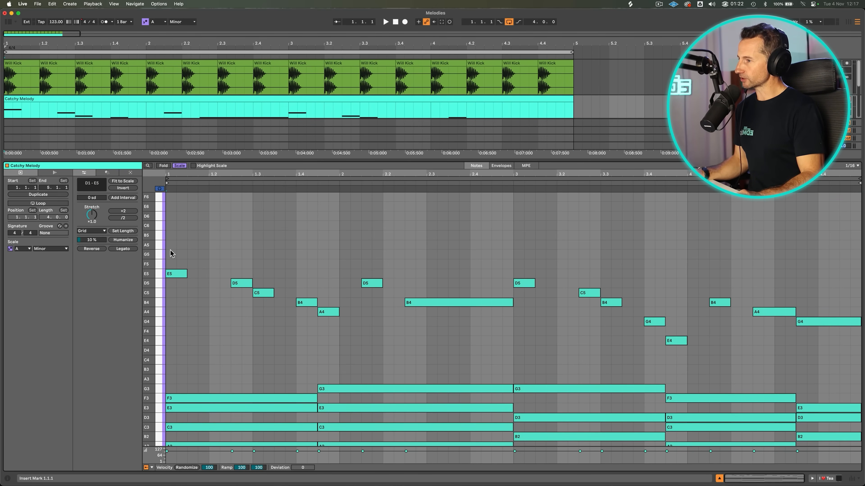
left_click_drag(170, 250, 321, 332)
left_click_drag(515, 260, 575, 312)
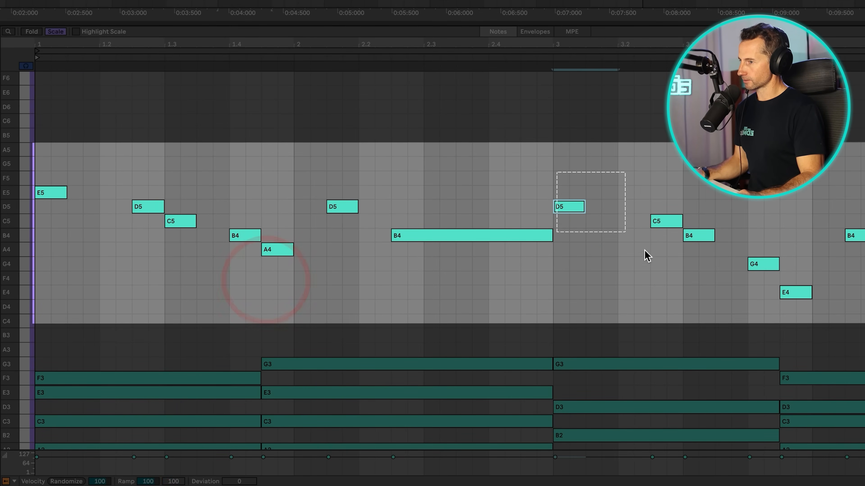
left_click_drag(647, 256, 790, 305)
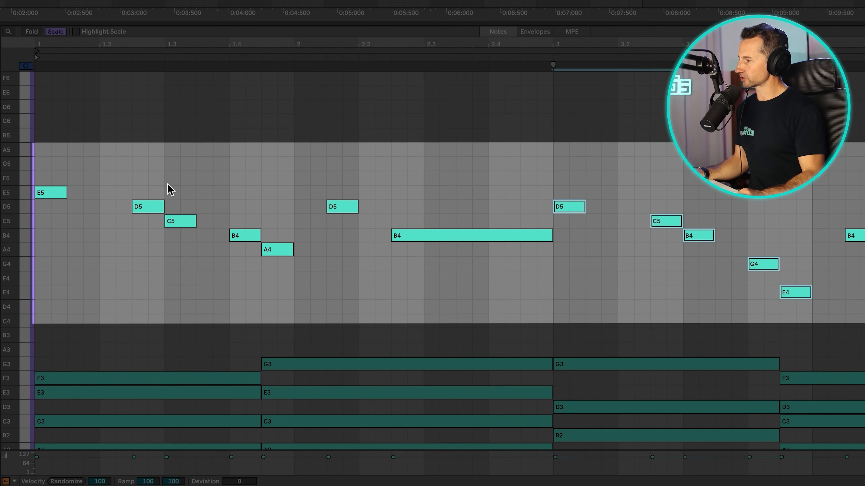
Examine the stepwise motion from the opening E5 down to A4 and the leap from A4 up to D5.
left_click(131, 153)
left_click(51, 193)
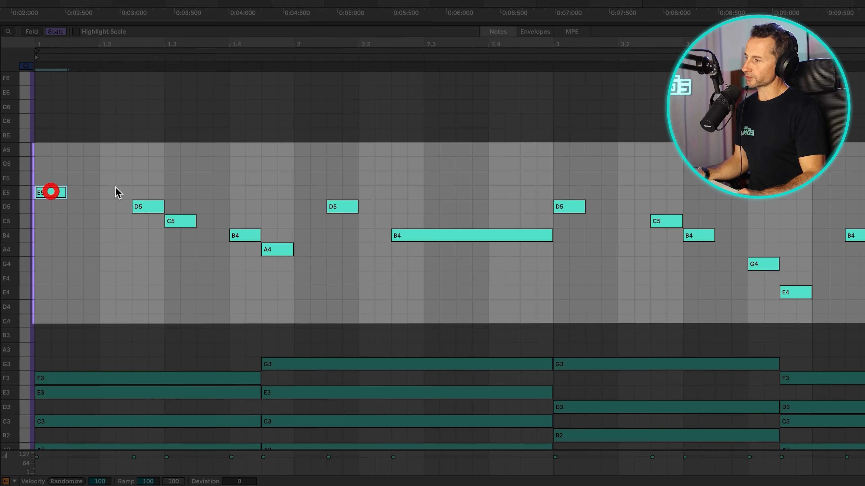
left_click(148, 207)
left_click(177, 222)
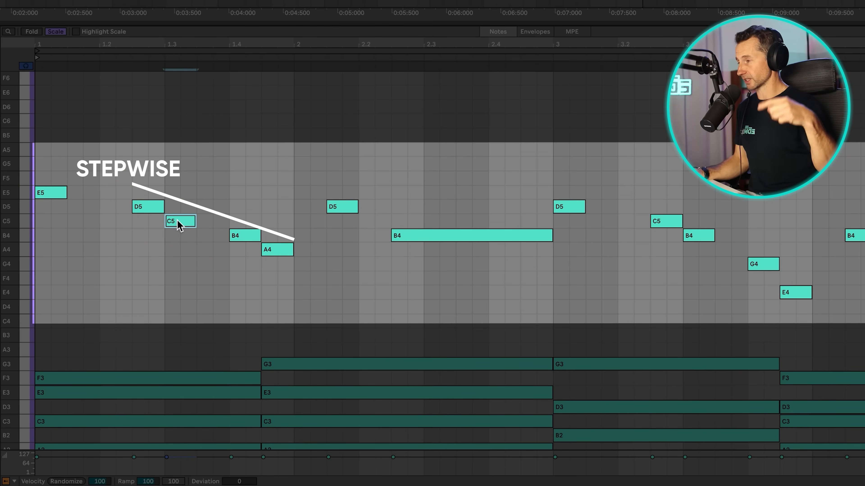
left_click(286, 247)
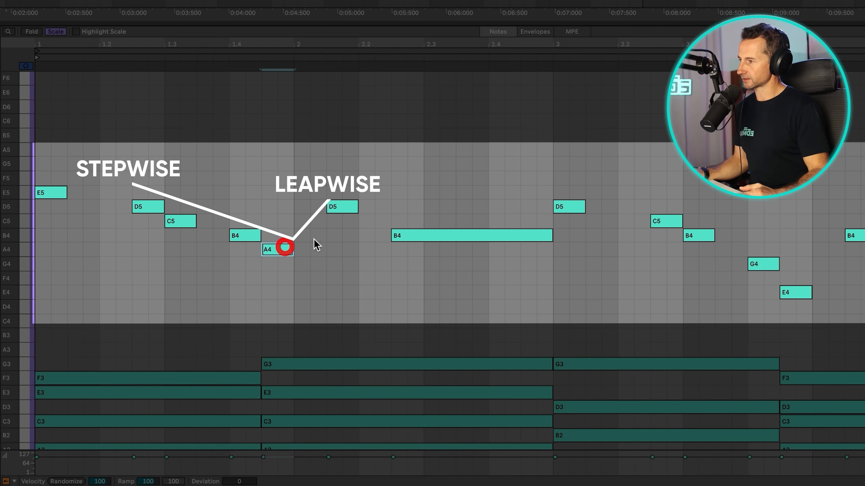
left_click(343, 208)
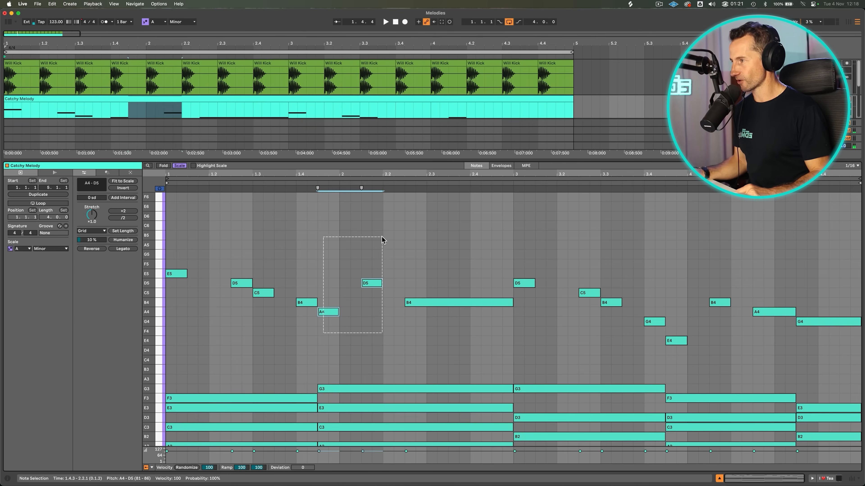
left_click_drag(382, 240, 381, 238)
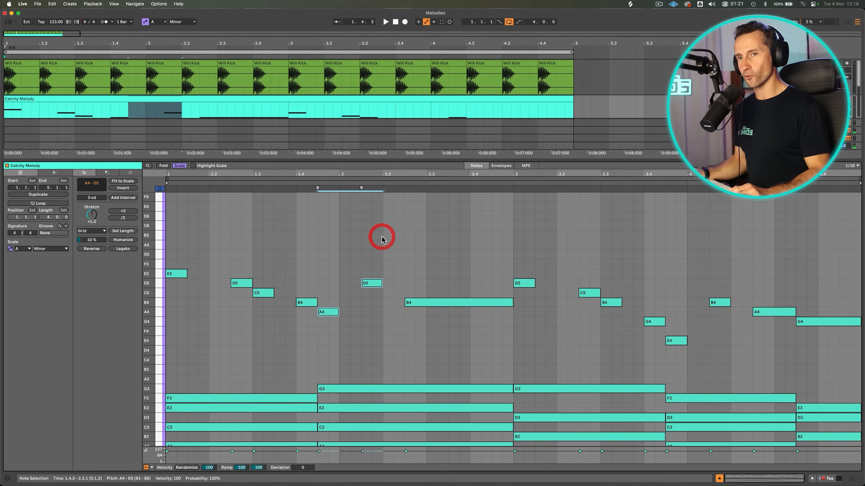
Shift bar 1's B4 melody note earlier to 1.3.3 and bar 3's G4 earlier to 3.3.3.
key("alt+Left")
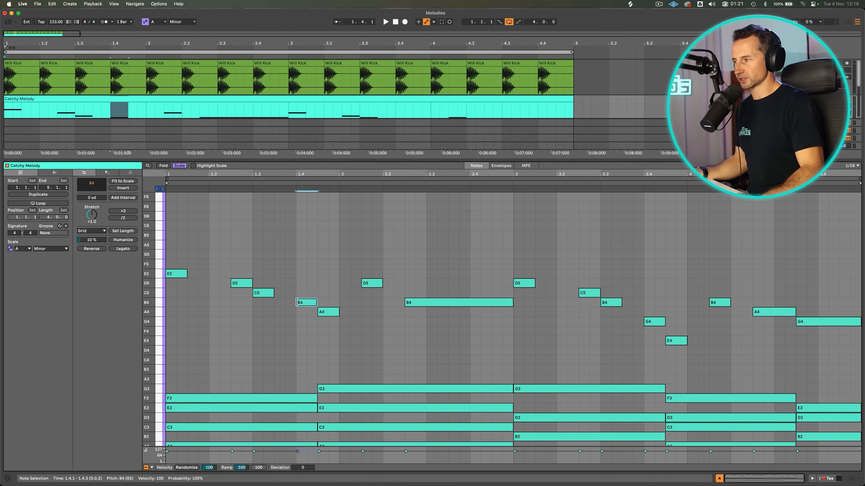
key("Left")
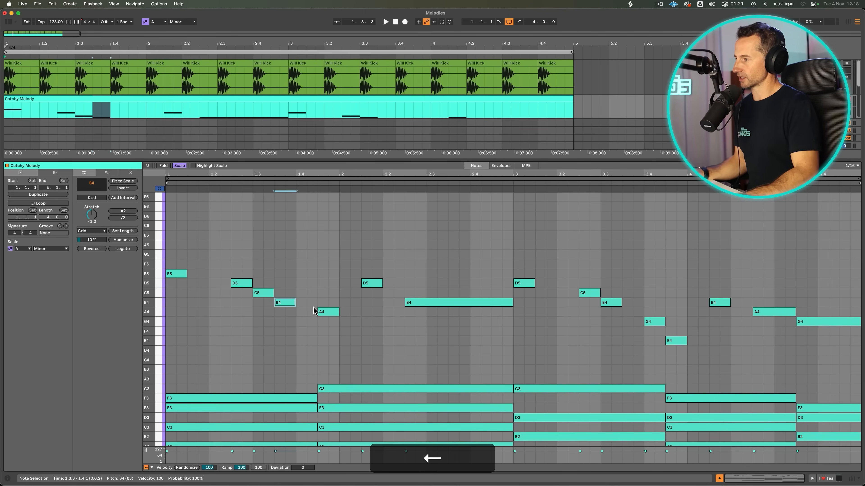
key("p")
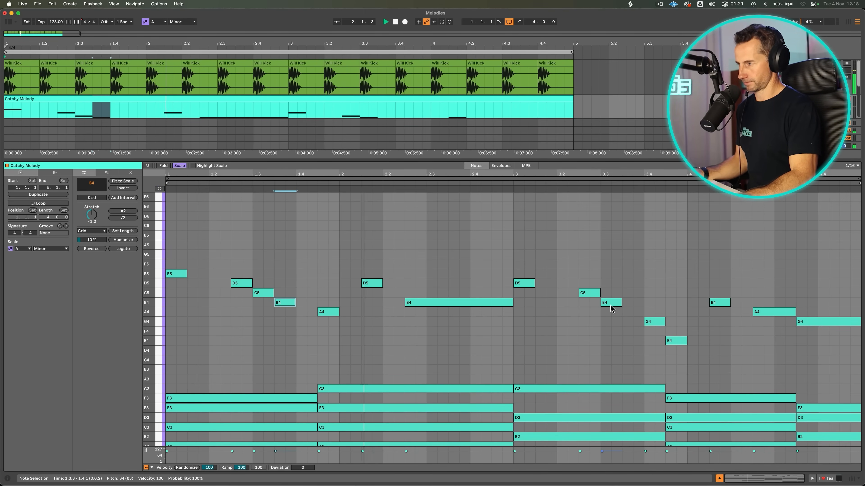
left_click(662, 323)
key("Left")
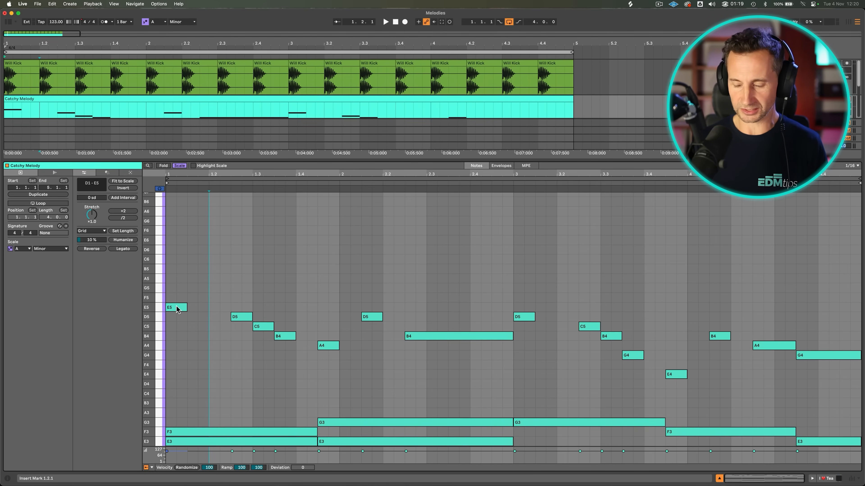
Copy the melody notes of the first two bars a third higher as a harmony, and raise the fourth harmony note to E5.
left_click_drag(177, 308, 177, 288)
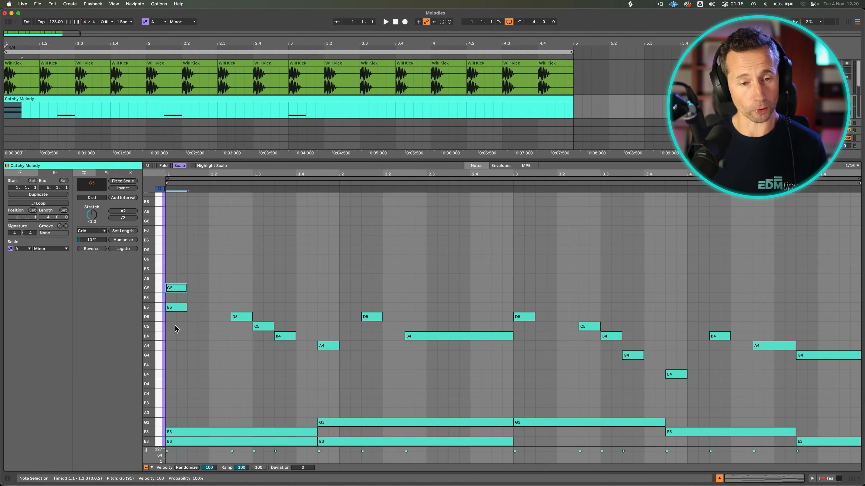
left_click_drag(237, 317, 285, 315)
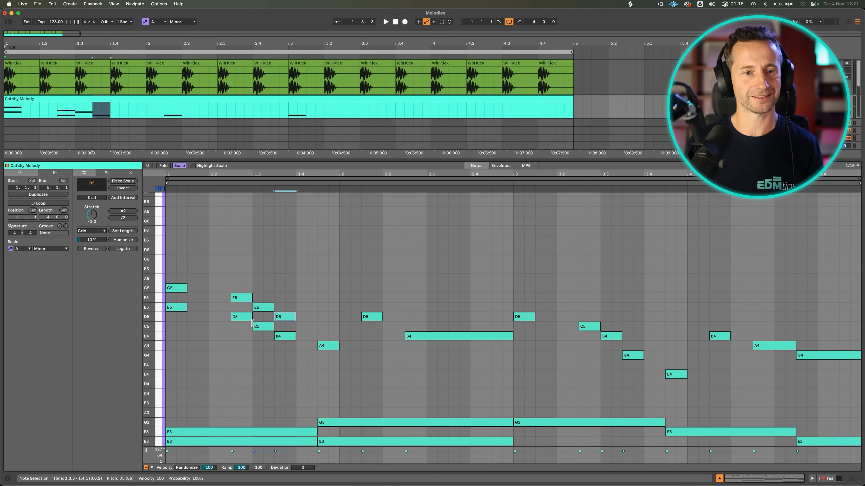
left_click_drag(261, 327, 327, 328)
left_click_drag(371, 320, 370, 302)
left_click_drag(428, 339, 427, 321)
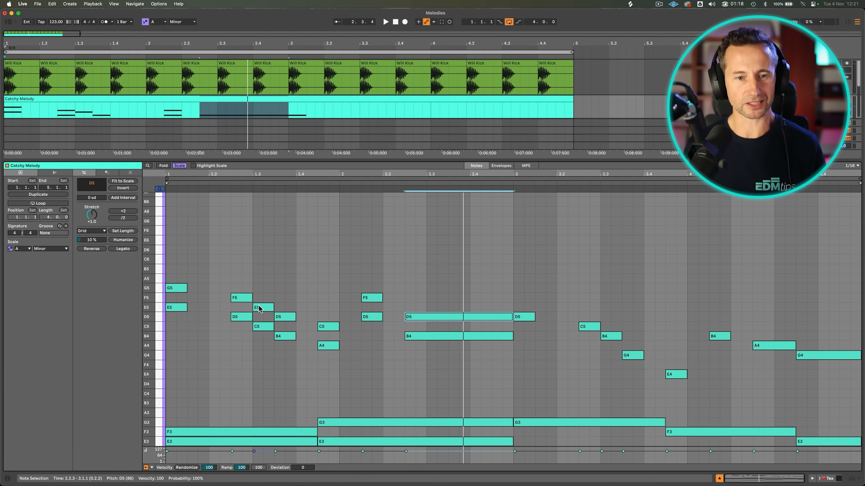
left_click(285, 319)
key("Up")
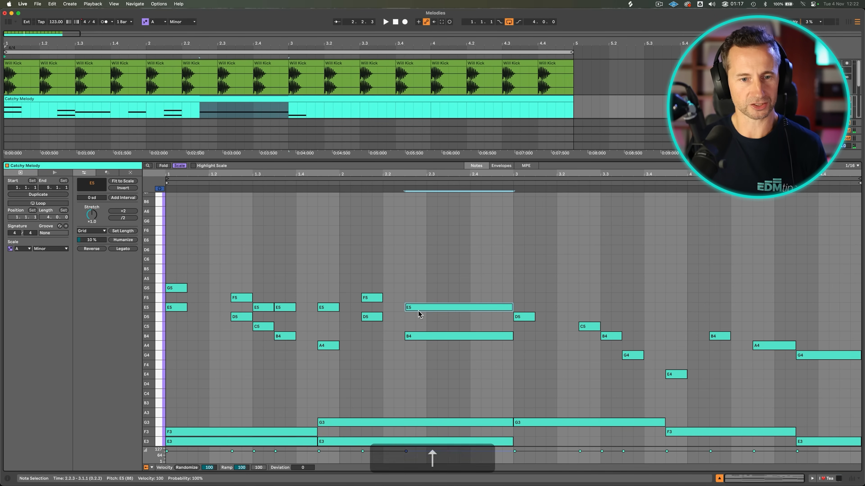
Extend the harmony above the melody through all four bars, lowering the harmony note at 3.2.3 to F5.
key("space")
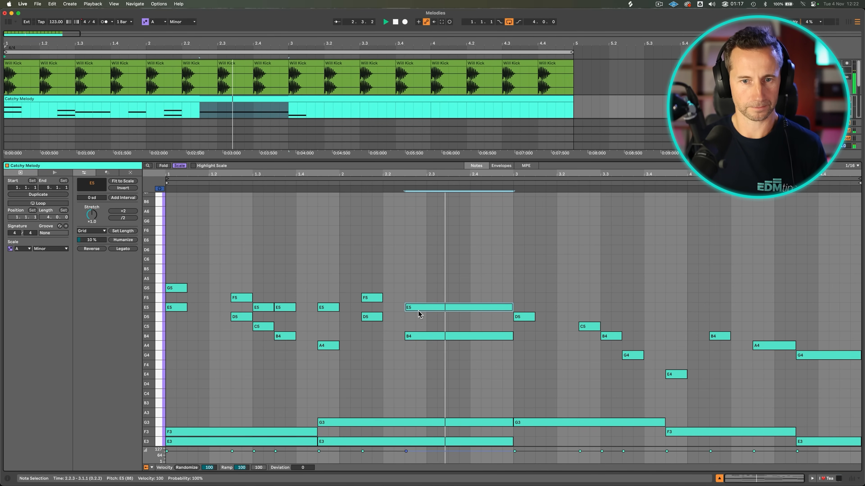
key("space")
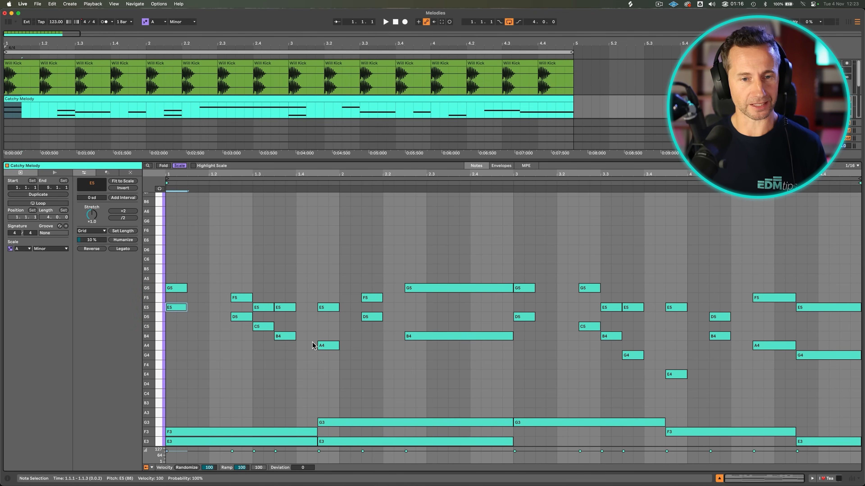
left_click_drag(168, 272, 257, 305)
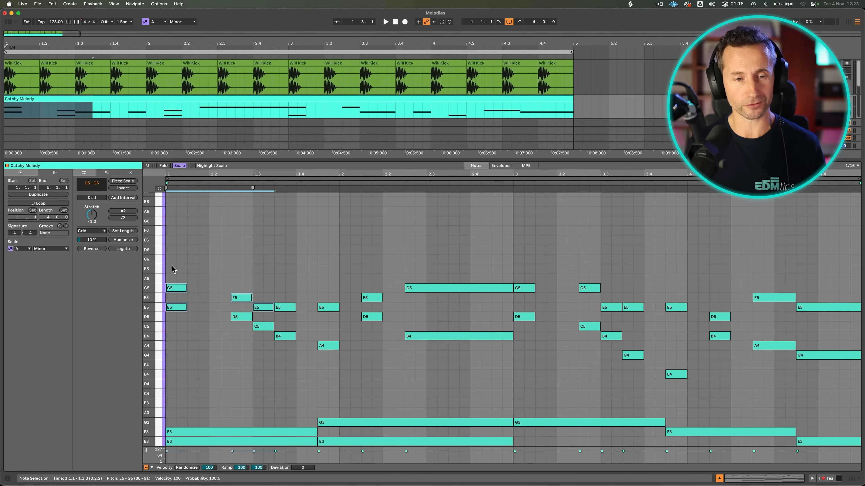
left_click_drag(589, 288, 589, 297)
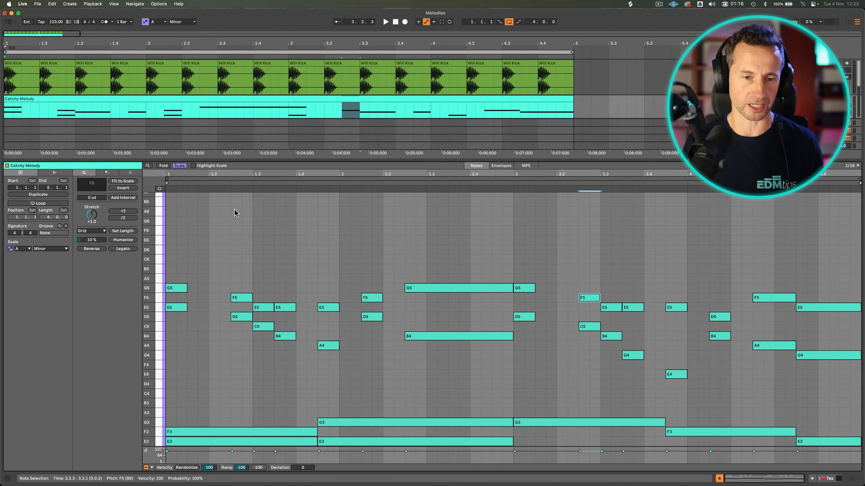
key("space")
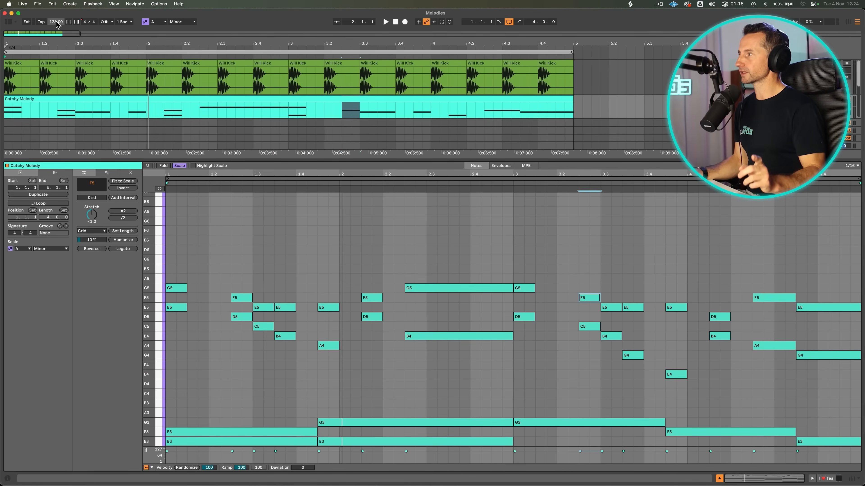
Set the project tempo to 118 BPM.
left_click(56, 21)
type("118")
key("Return")
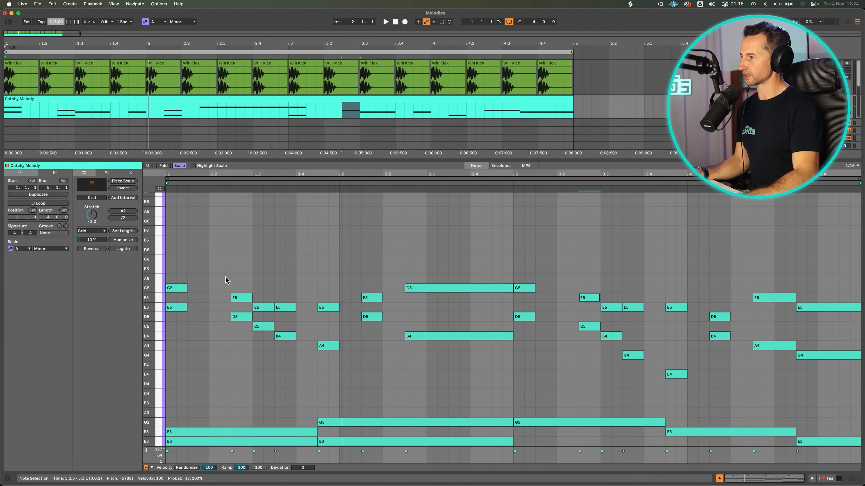
Start a high counter melody with sixteenth notes E6 at 1.1.3, A6 at 1.2.1 and E6 at 1.2.3.
scroll(203, 272, "up", 3)
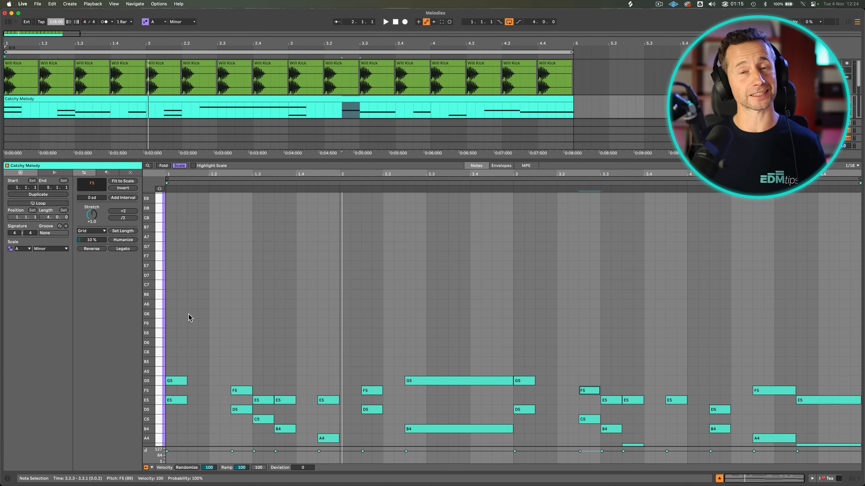
double_click(193, 314)
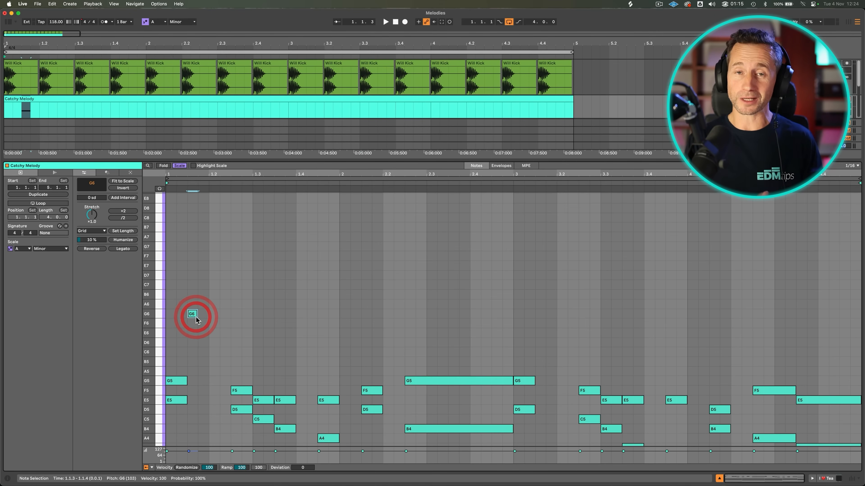
key("p")
key("Down")
key("Down")
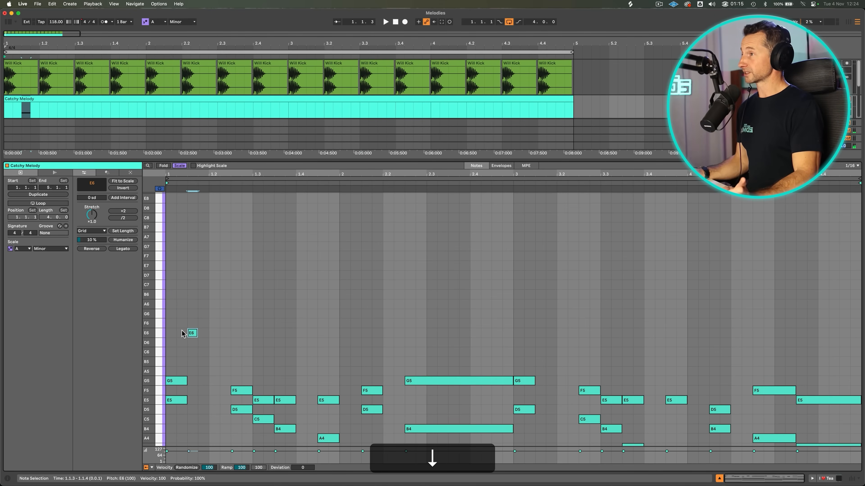
key("space")
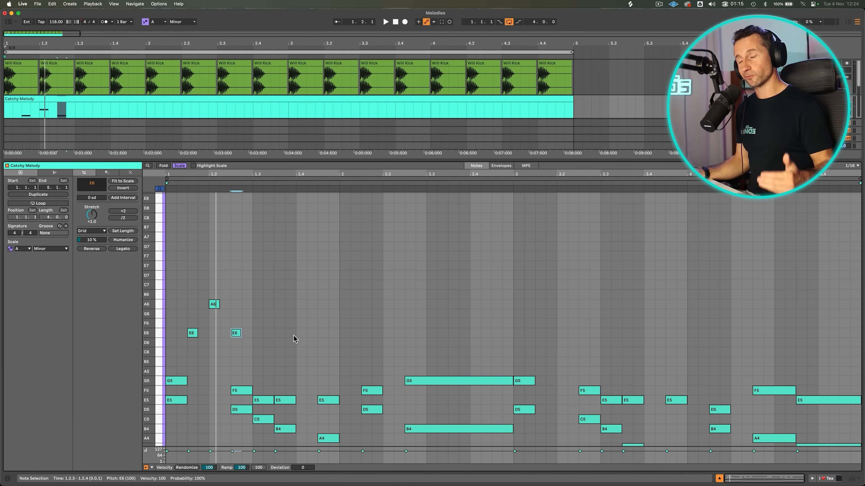
Repeat the first three beats of the E6–A6–E6 counter melody through the end of bar 4, deleting surplus notes past the clip's end.
left_click(293, 336)
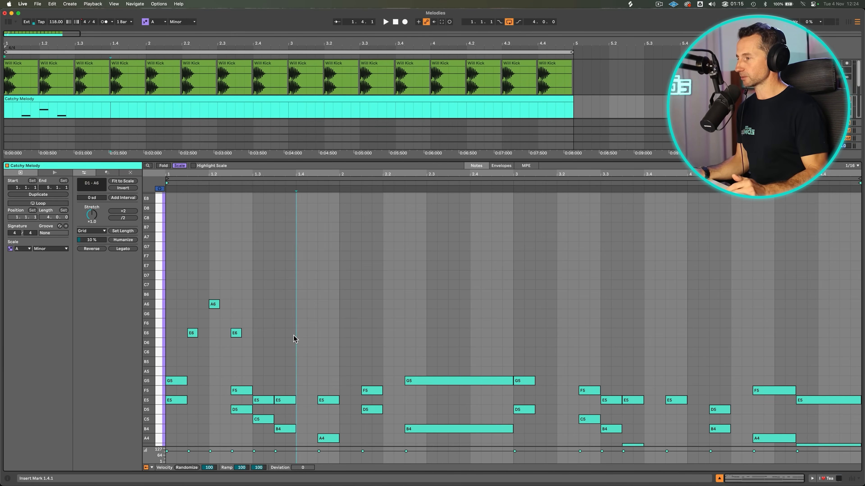
left_click_drag(292, 337, 166, 275)
key("super+d")
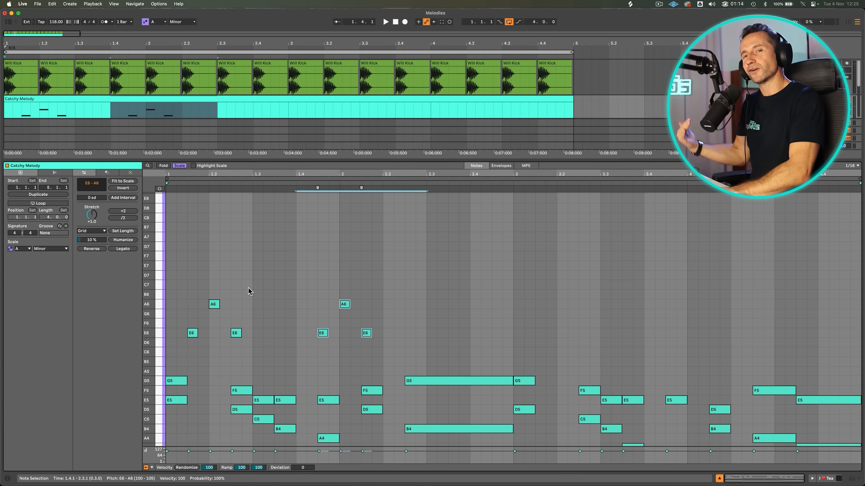
key("space")
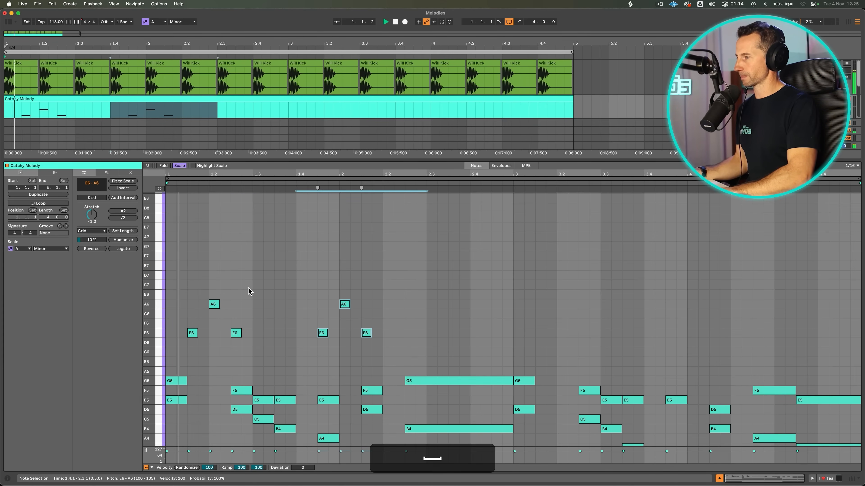
key("super+d")
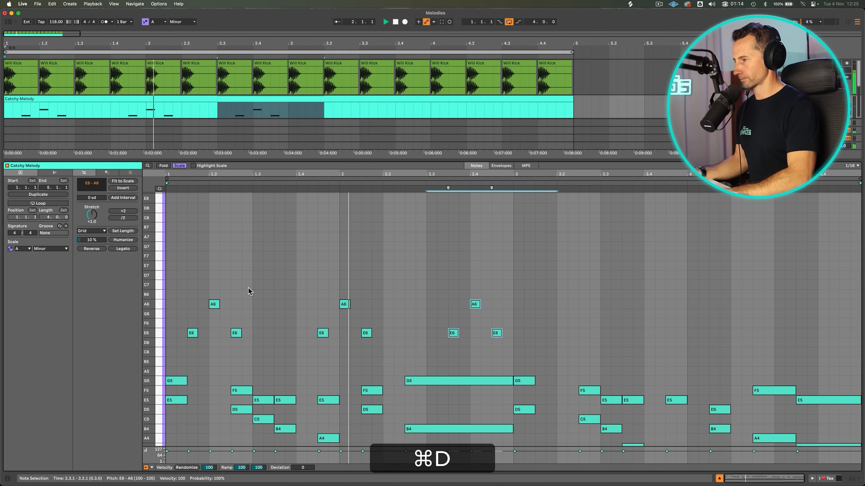
key("super+d")
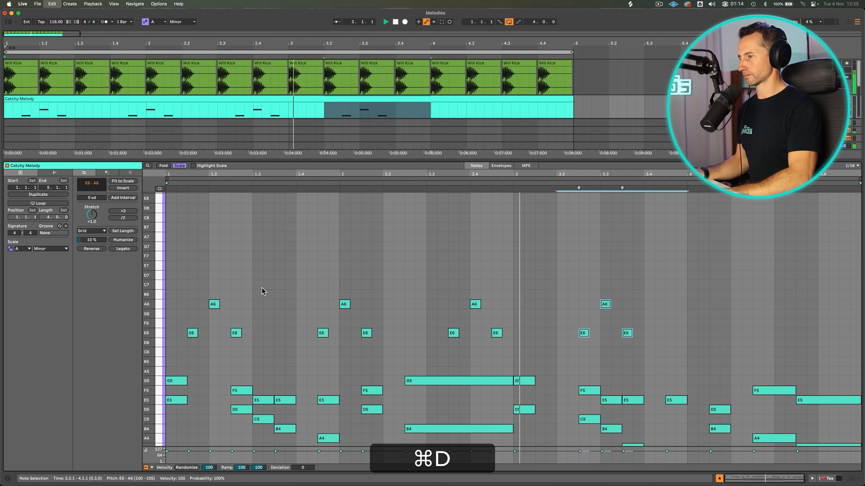
key("super+d")
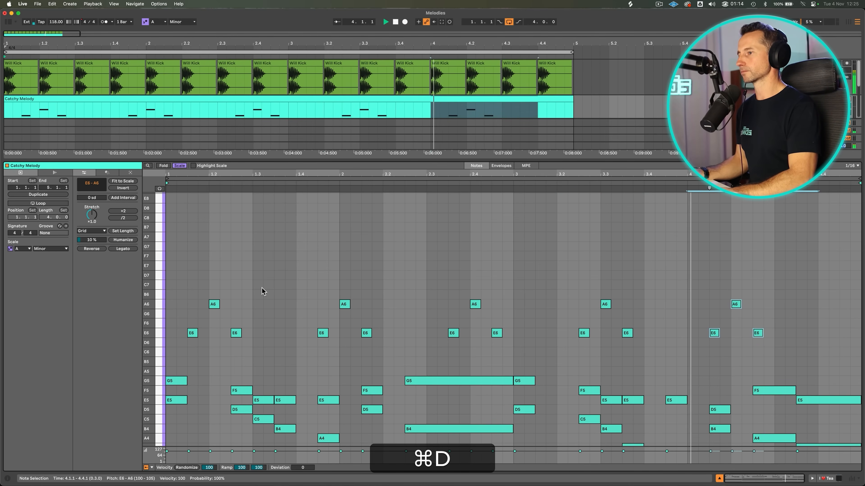
key("super+d")
key("BackSpace")
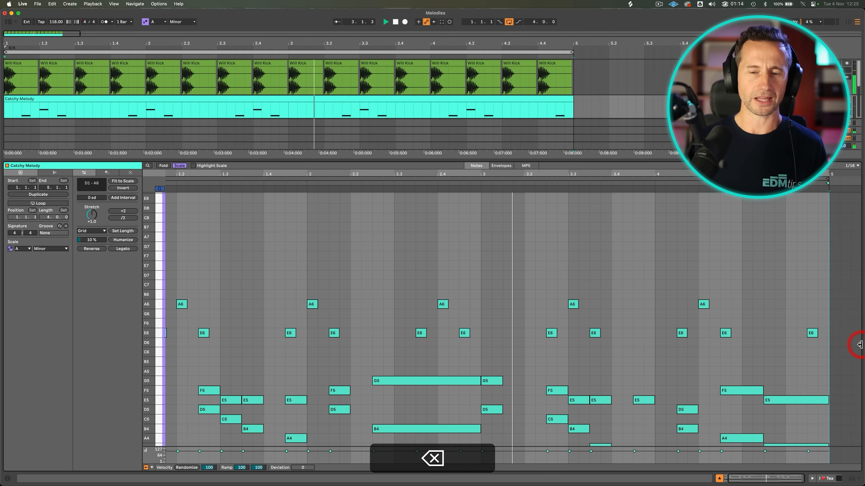
key("space")
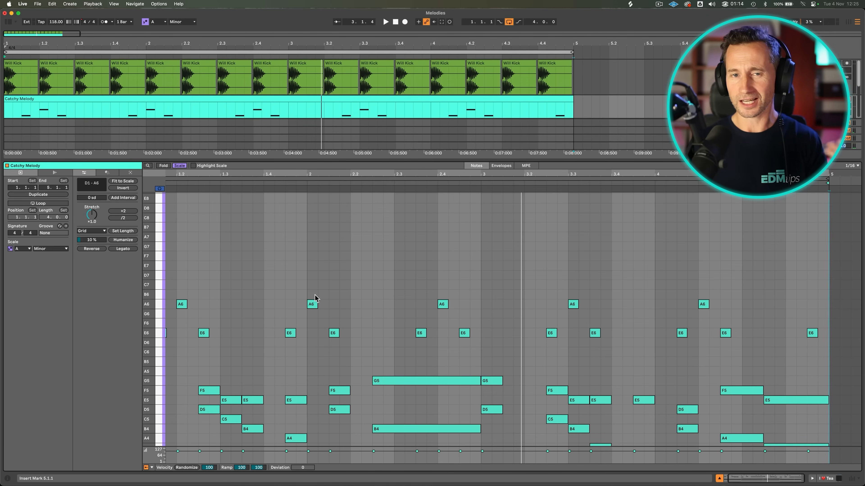
Split the clip's layers onto separate Catchy Melody, Harmony, Counter Melody, Chords, Bass and House Bass tracks and play the four-bar arrangement.
scroll(198, 283, "up", 1)
scroll(195, 282, "left", 2)
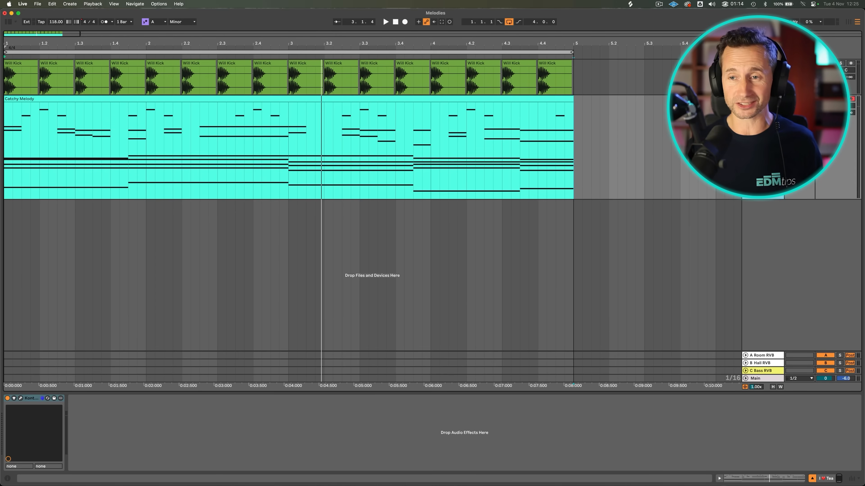
key("shift+super+t")
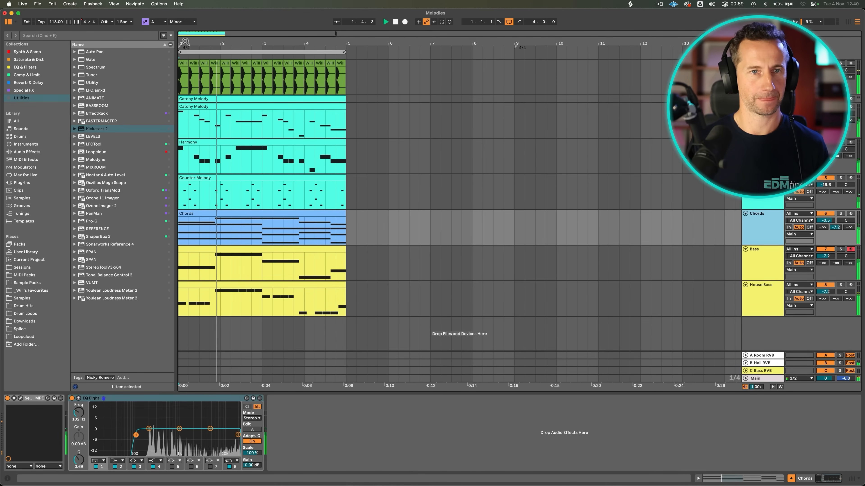
left_click_drag(186, 42, 193, 71)
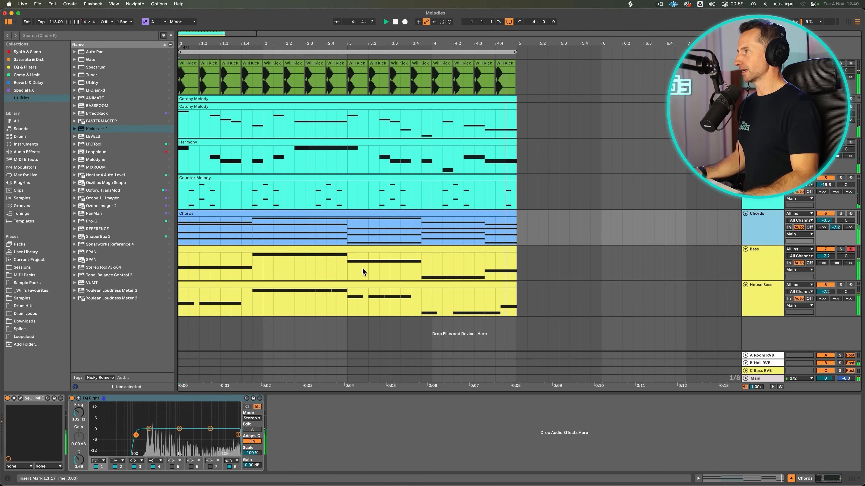
left_click(263, 281)
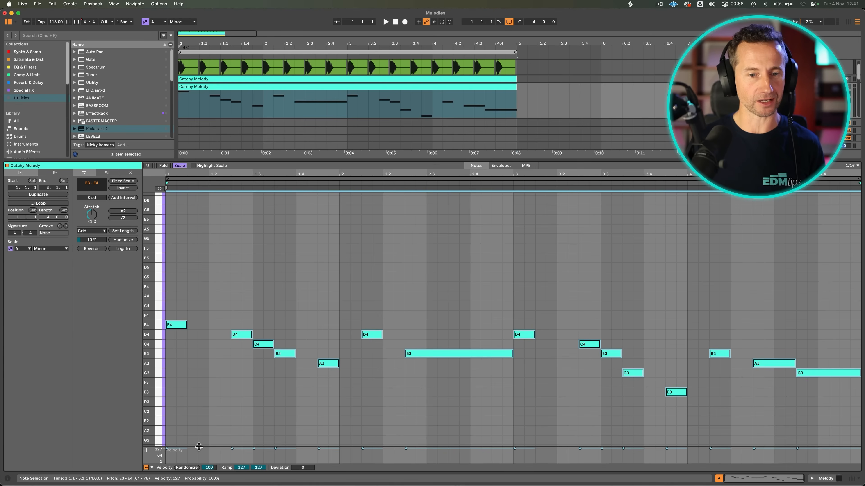
Enlarge the velocity lane of the Catchy Melody clip and humanize all its notes with the amount set to 26%.
left_click_drag(212, 457, 212, 376)
scroll(242, 284, "down", 4)
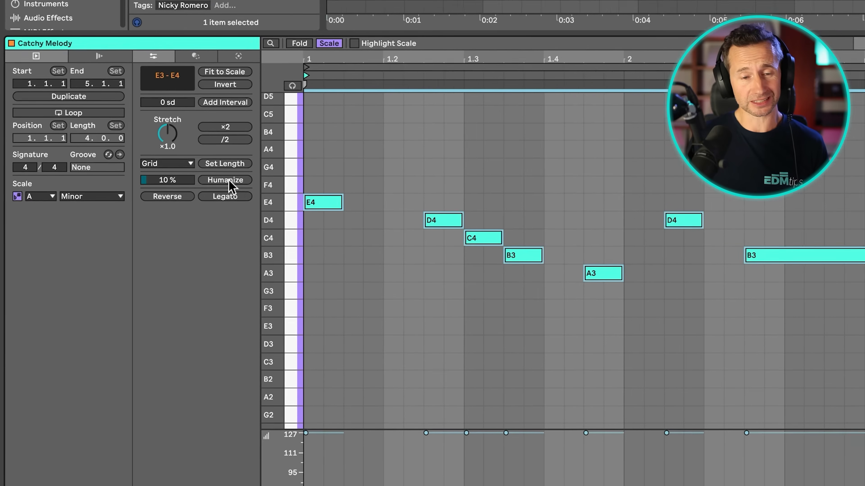
left_click(123, 240)
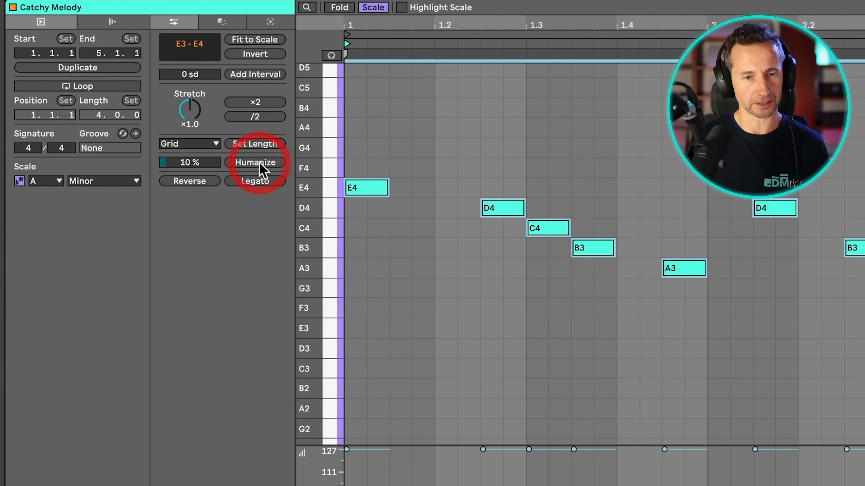
left_click_drag(172, 164, 171, 155)
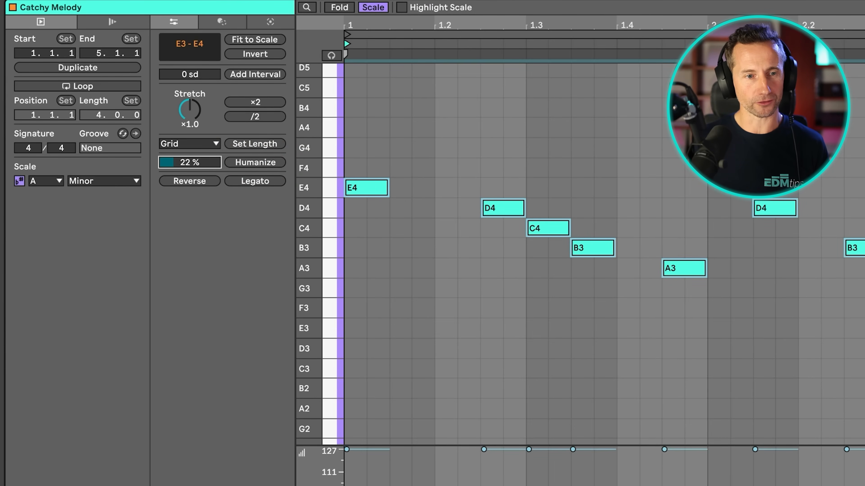
left_click(238, 162)
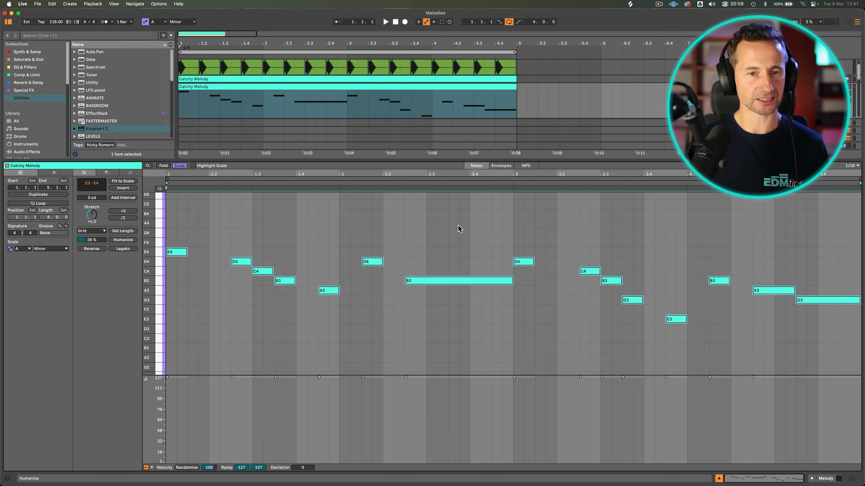
Solo the Catchy Melody track and reopen its clip for note editing.
key("shift+Tab")
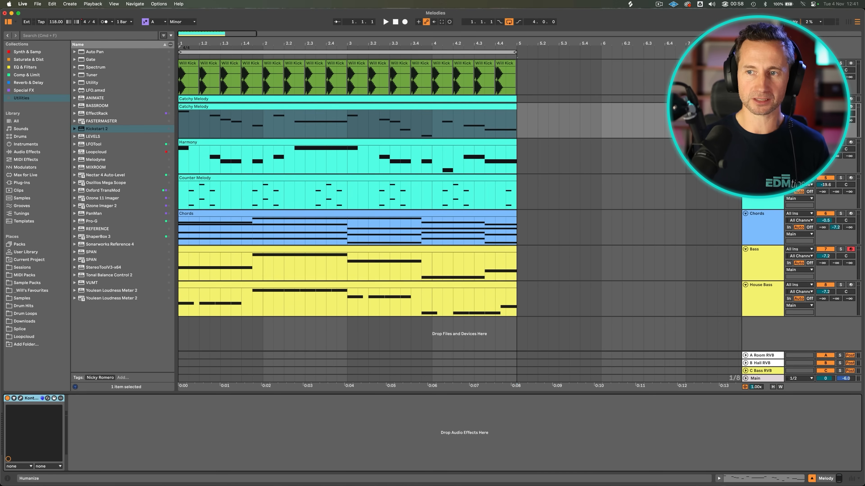
left_click(840, 106)
double_click(334, 115)
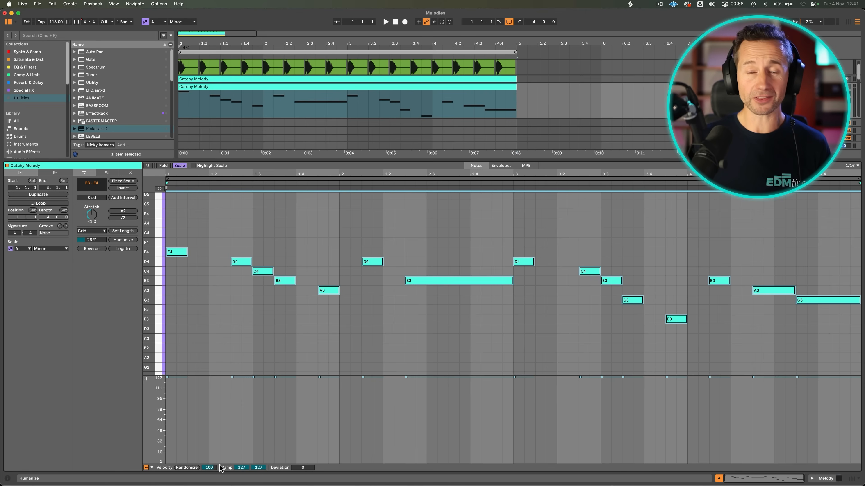
Randomize the velocities of all Catchy Melody notes with an amount of 100 and play the melody back.
left_click(187, 468)
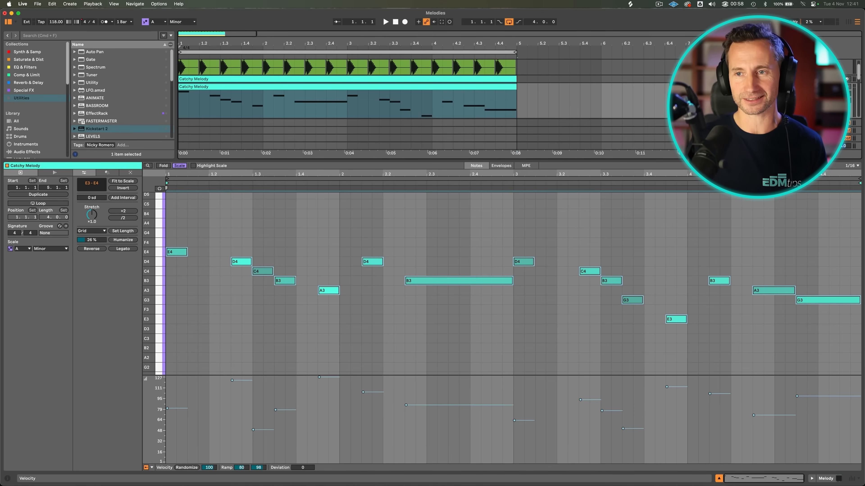
key("space")
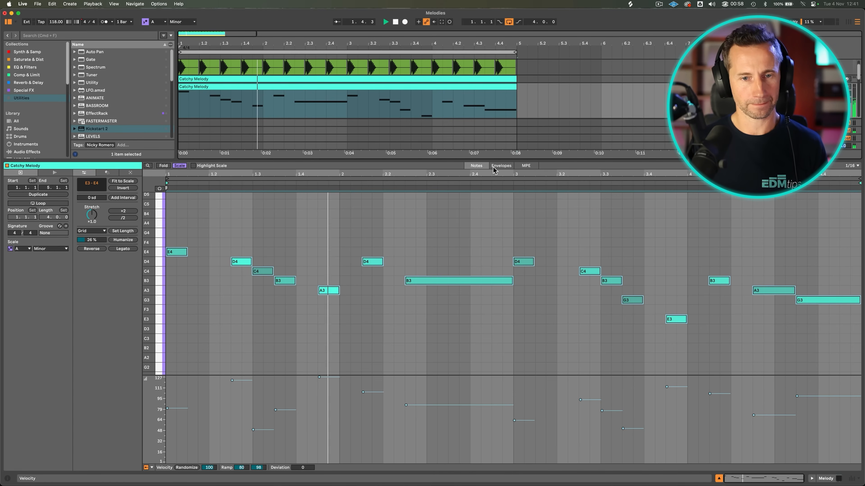
left_click(318, 377)
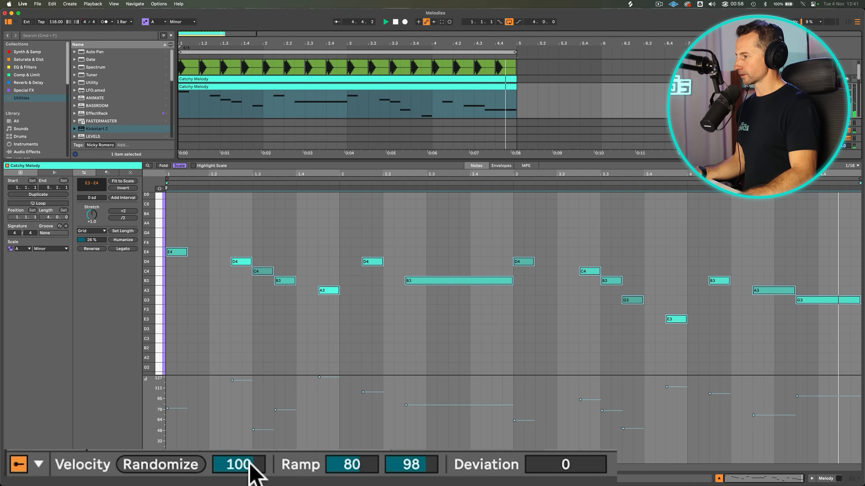
mouse_move(251, 469)
left_mouse_down()
mouse_move(250, 482)
mouse_move(251, 463)
left_mouse_up()
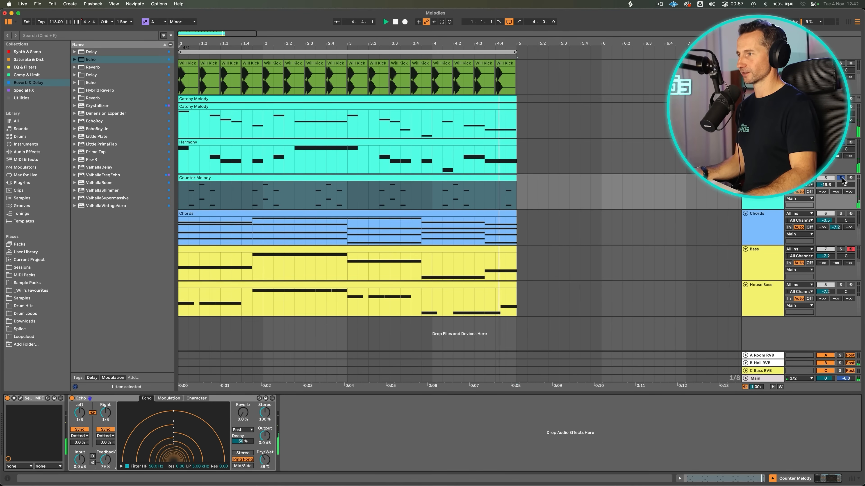
Take the Counter Melody track off solo and raise its volume to -14.3 dB.
left_click(841, 178)
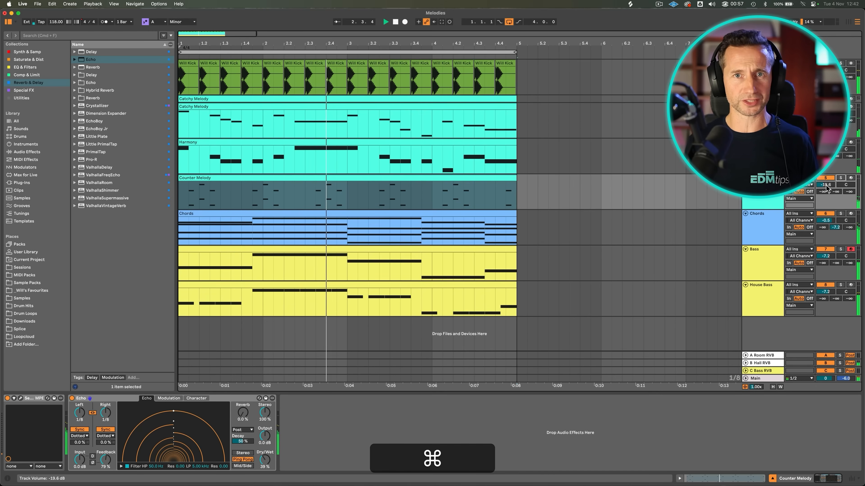
left_click_drag(827, 187, 827, 170)
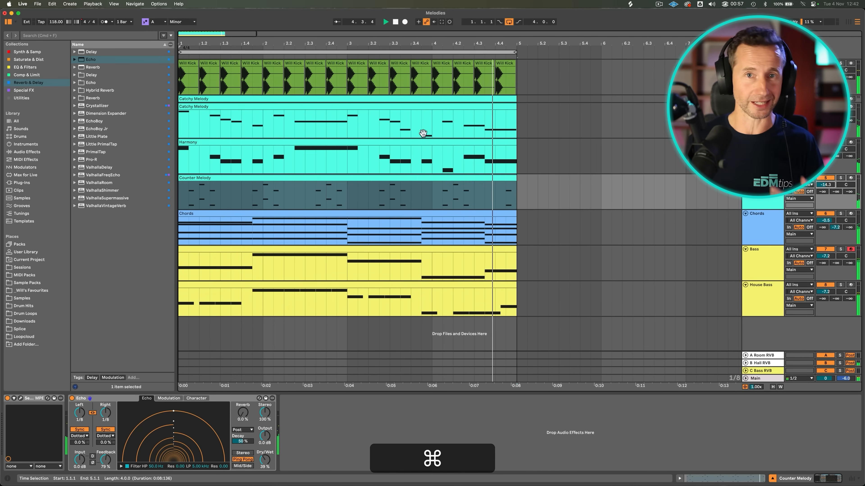